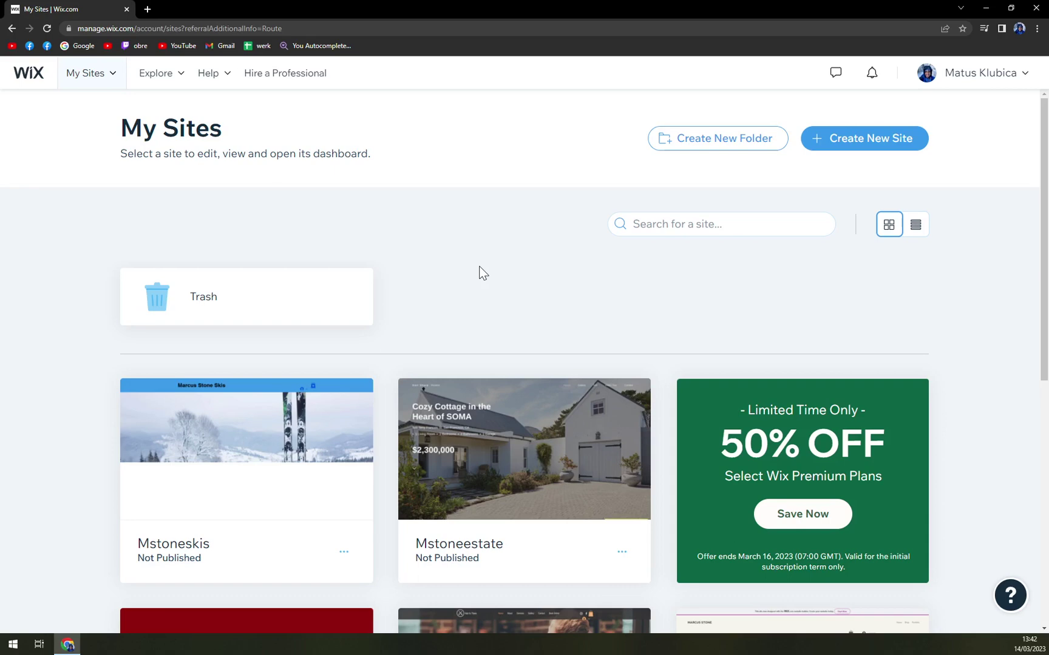
# - Scroll over the website-type question page with its Online Store, Portfolio and Blog examples
pyautogui.scroll(-6, 639, 408)
pyautogui.scroll(6, 607, 365)
pyautogui.scroll(-6, 887, 349)
pyautogui.scroll(5, 492, 522)
pyautogui.scroll(-7, 489, 516)
pyautogui.scroll(8, 582, 487)
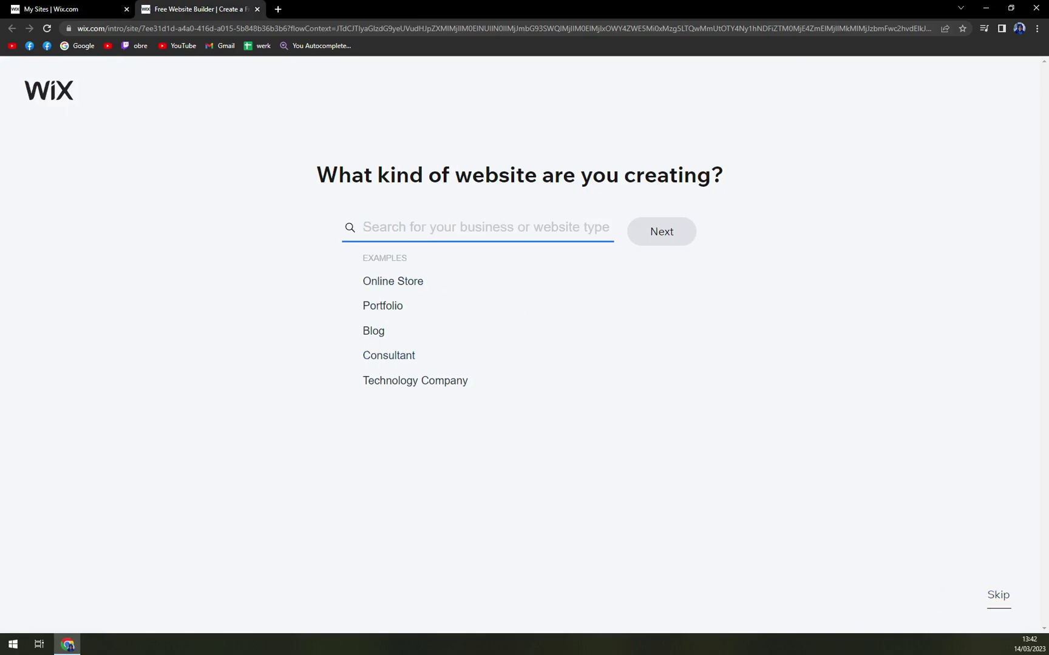
# - Choose the plain Portfolio site type and name the website mstoneport
pyautogui.click(391, 315)
pyautogui.click(388, 308)
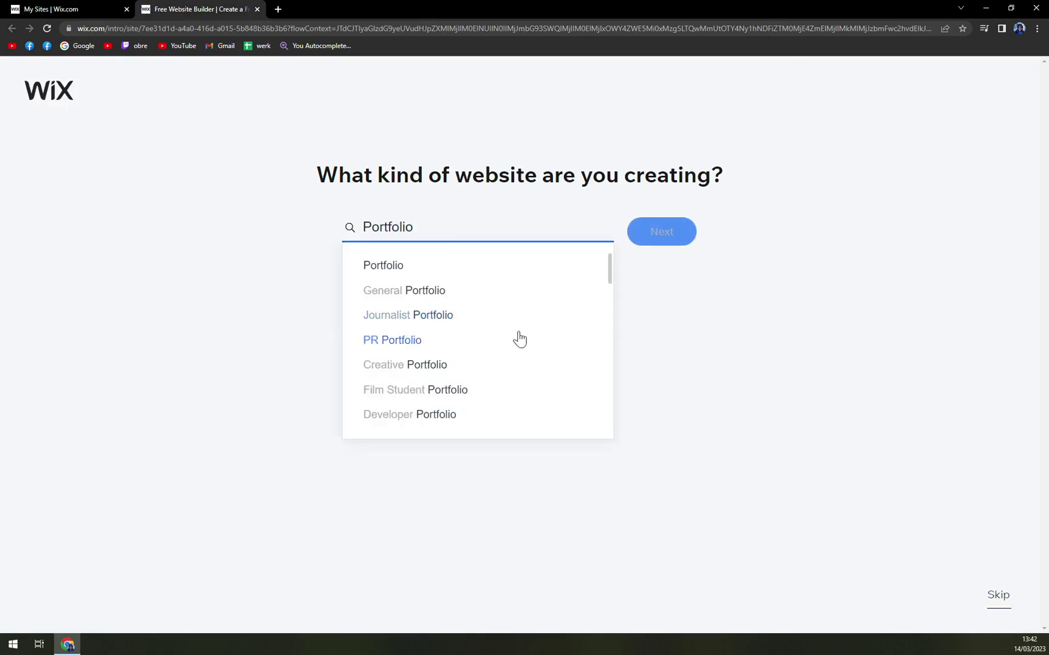
pyautogui.click(389, 269)
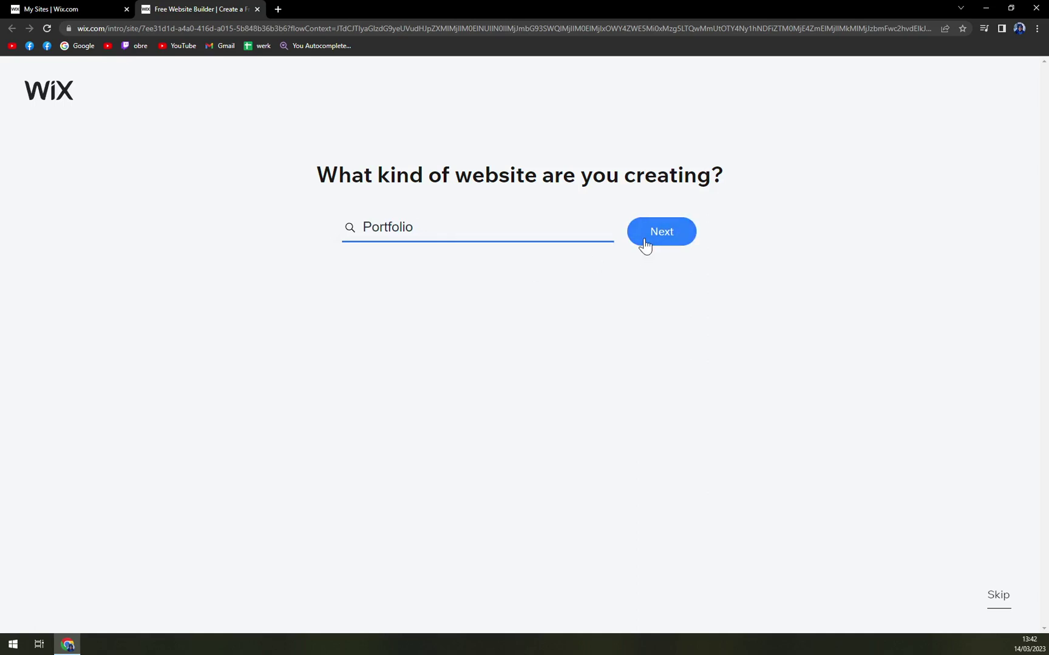
pyautogui.click(645, 246)
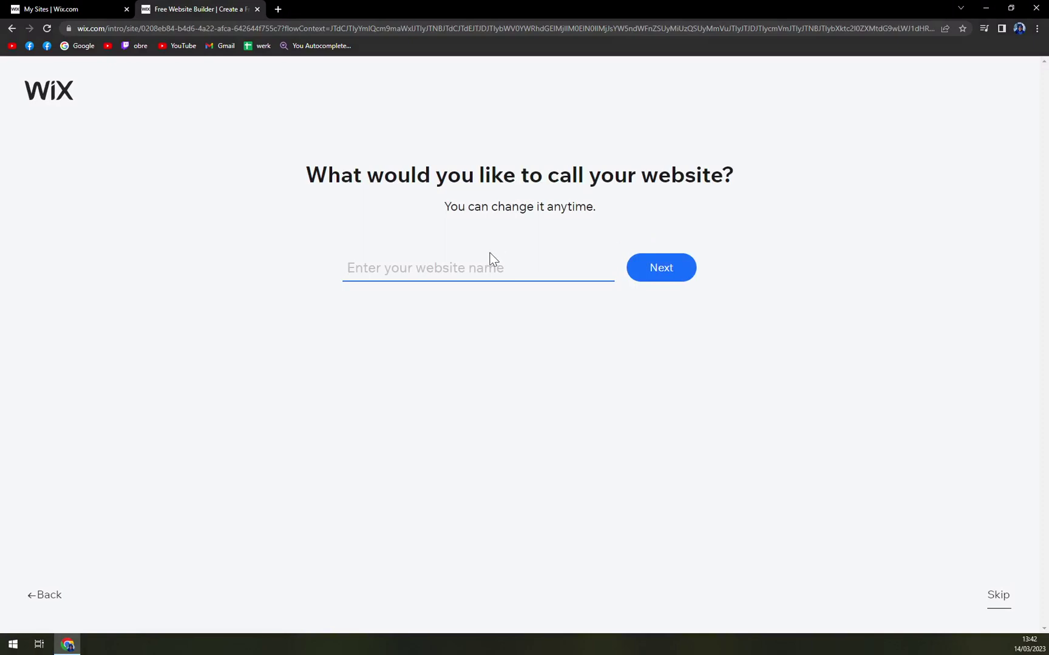
pyautogui.write('mstoneport')
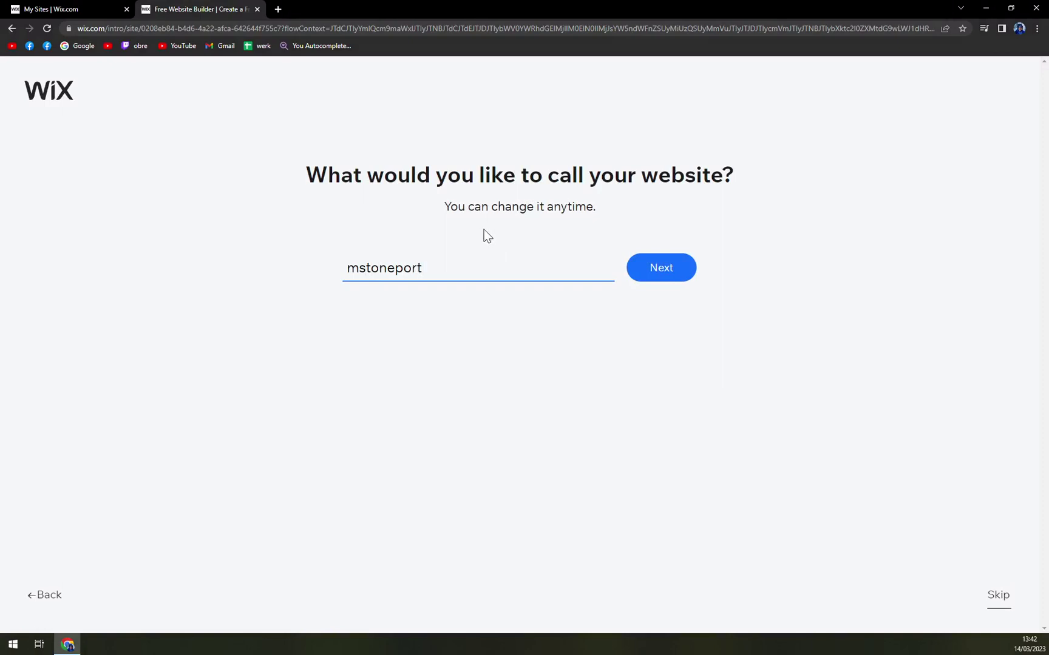
pyautogui.click(644, 283)
# - Continue past naming and review the feature picker with Portfolio already built in
pyautogui.click(1001, 602)
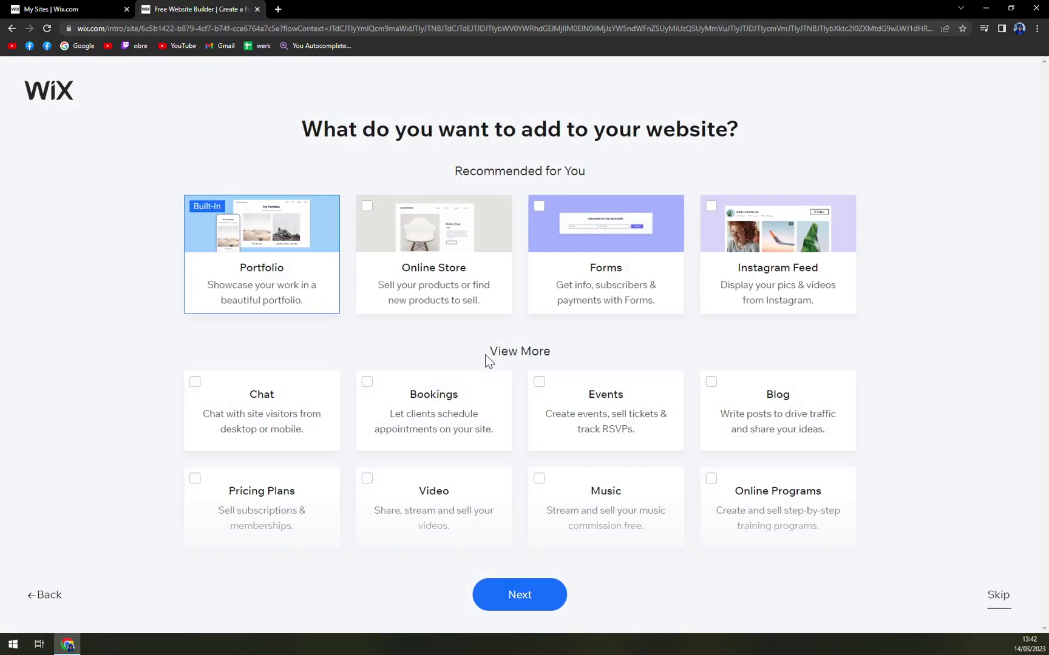
pyautogui.scroll(-3, 491, 363)
pyautogui.scroll(3, 500, 364)
pyautogui.scroll(-3, 475, 339)
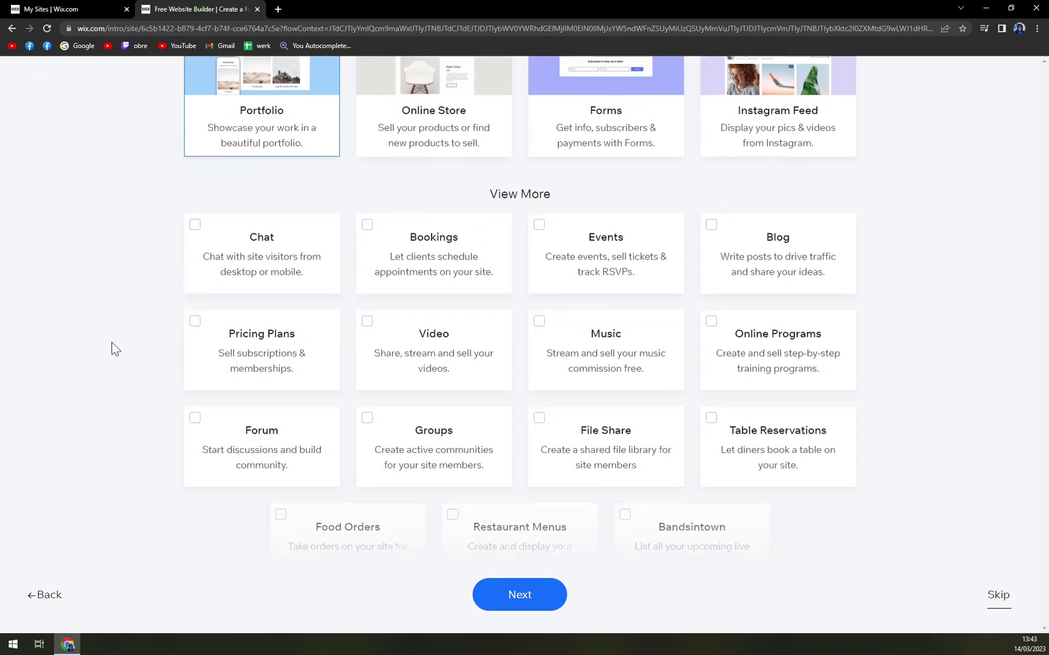
pyautogui.scroll(3, 135, 340)
pyautogui.scroll(-3, 879, 290)
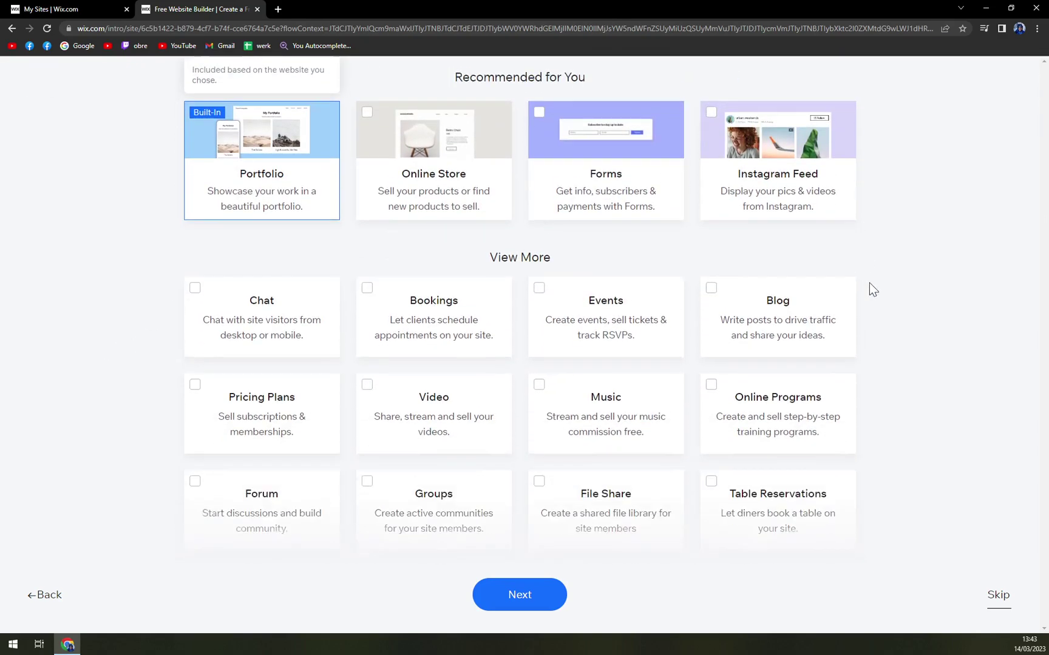
pyautogui.scroll(-2, 892, 300)
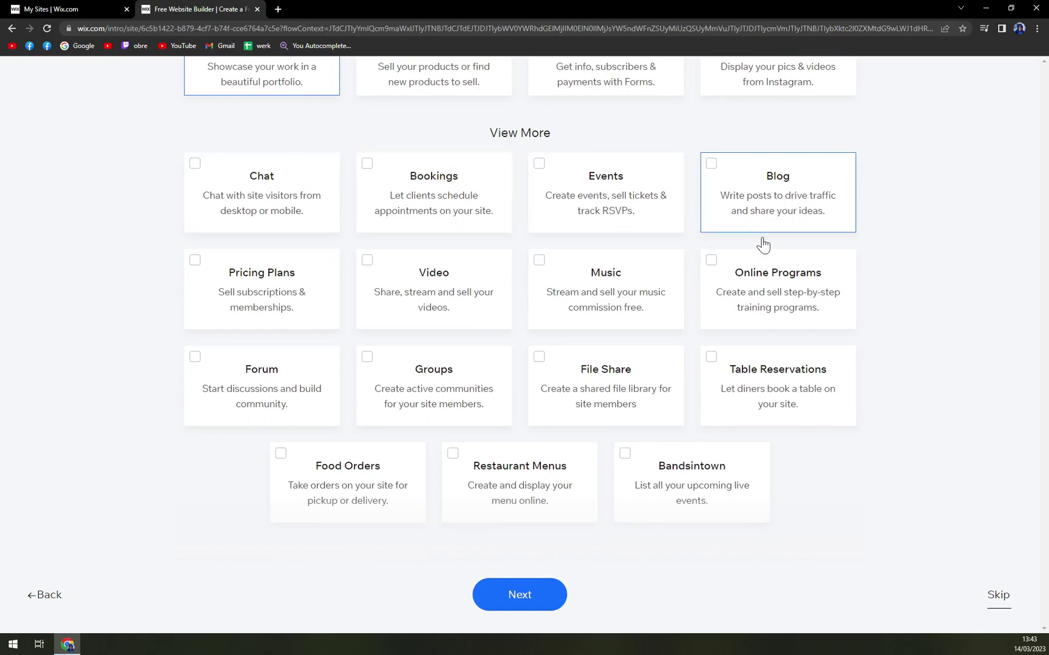
pyautogui.scroll(3, 545, 357)
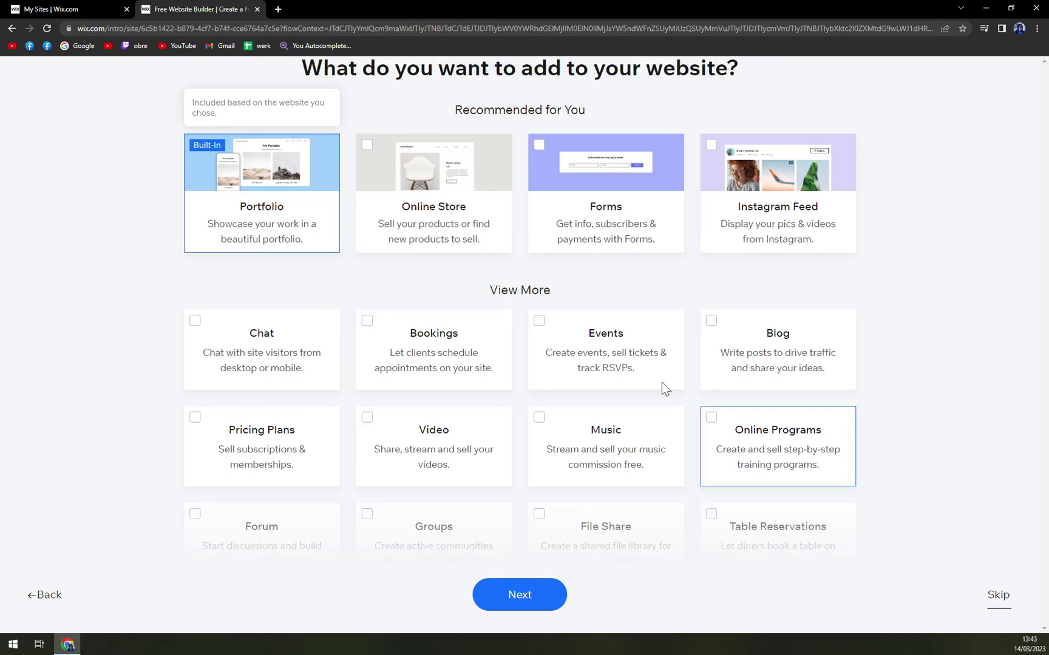
pyautogui.scroll(1, 546, 357)
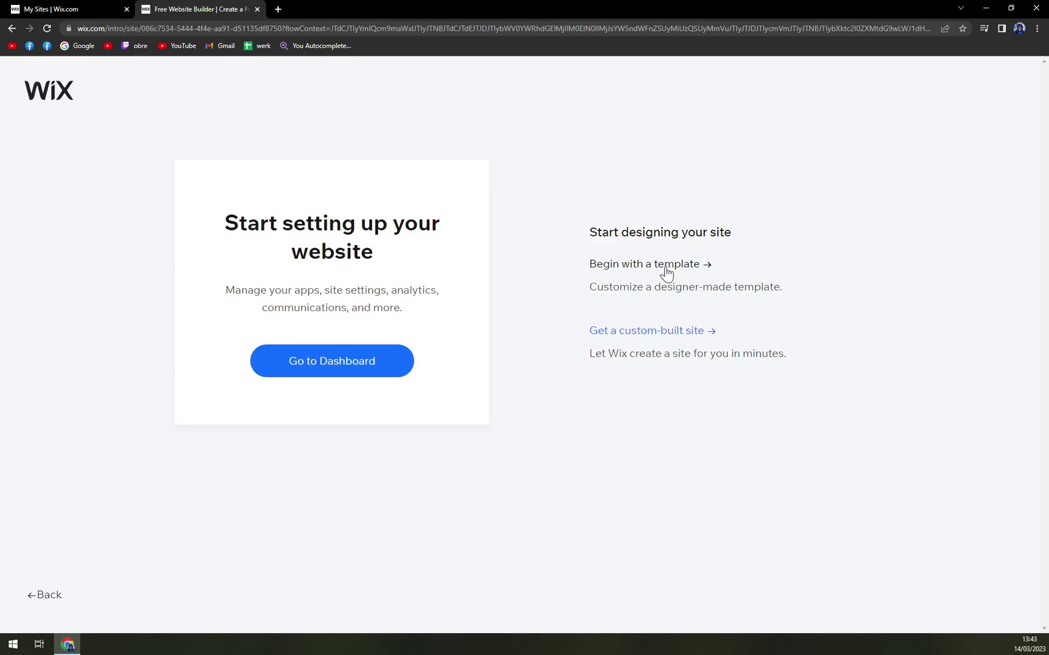
# - Begin with a template and browse the Portfolios template gallery
pyautogui.click(666, 271)
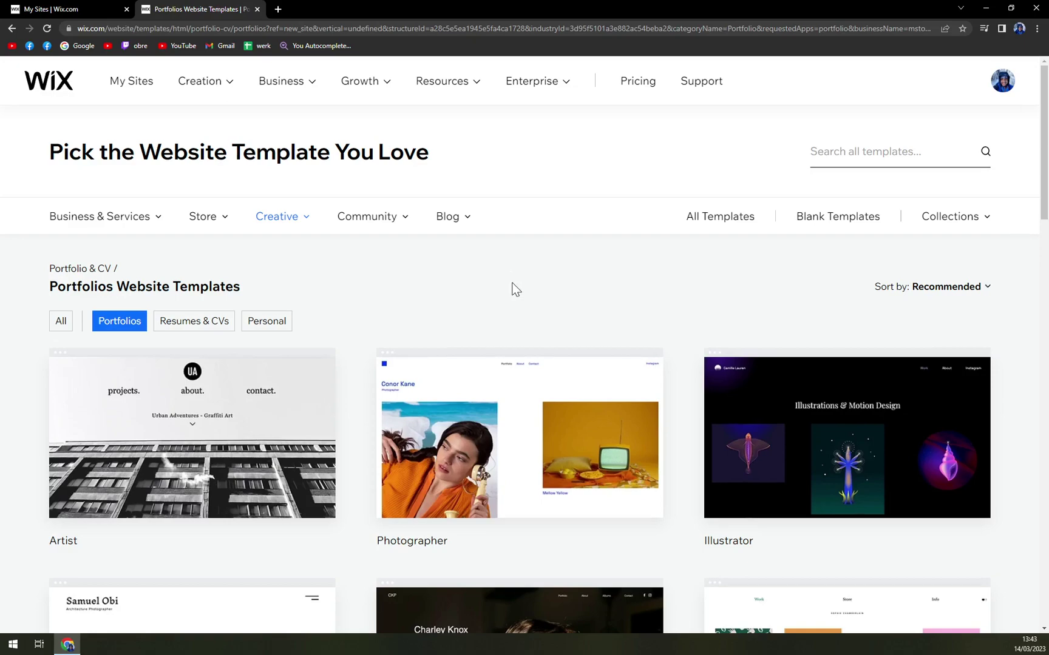
pyautogui.scroll(-10, 511, 274)
pyautogui.scroll(-3, 504, 286)
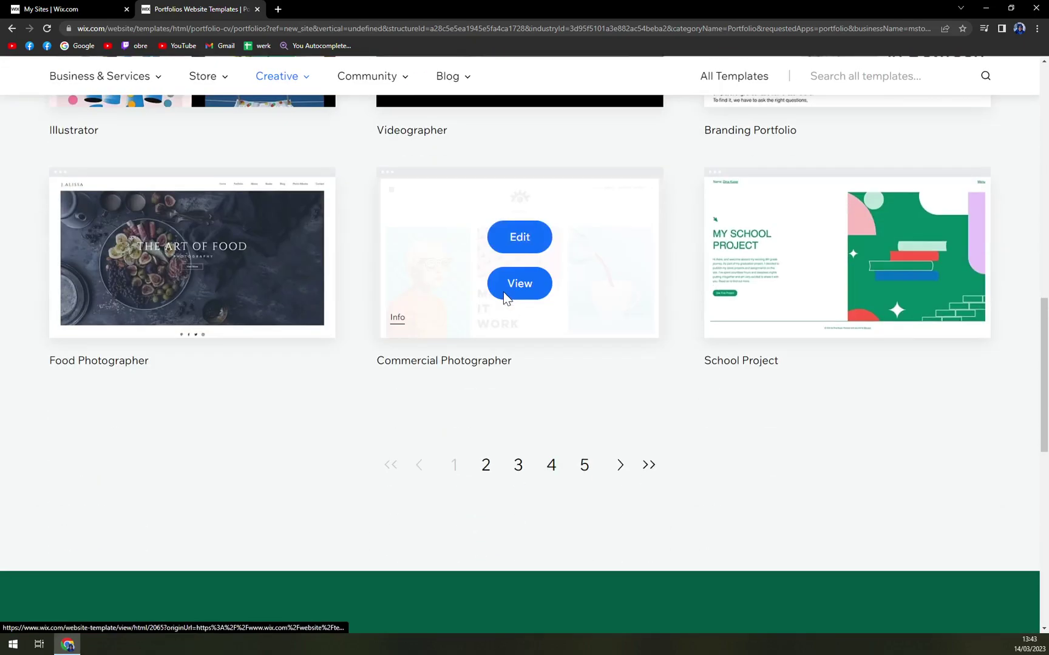
pyautogui.scroll(6, 599, 316)
pyautogui.scroll(-3, 601, 352)
pyautogui.scroll(10, 601, 357)
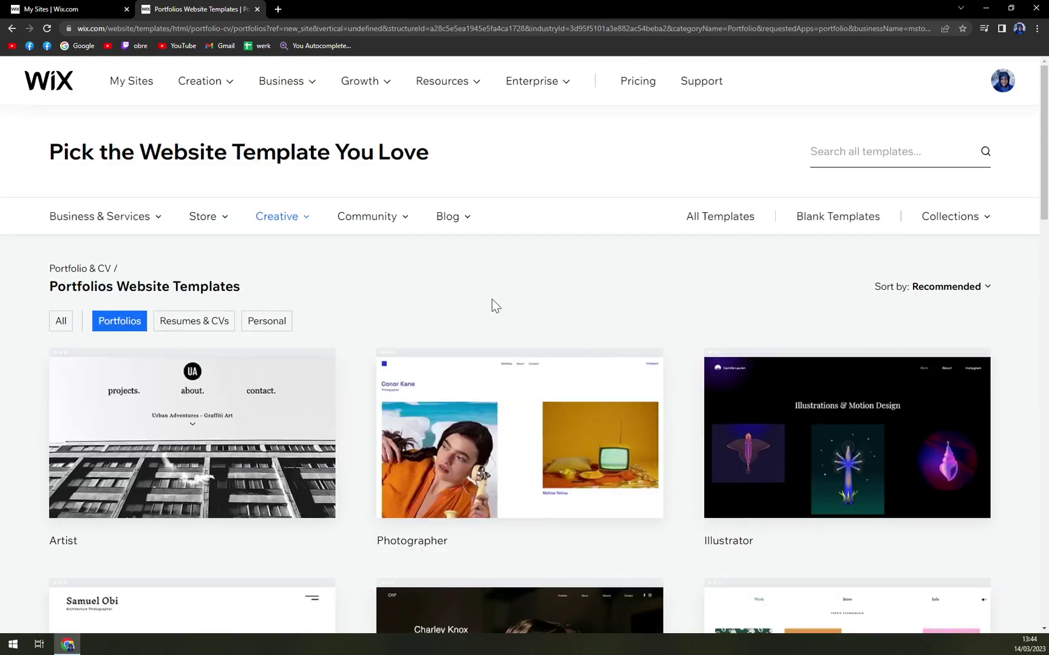
pyautogui.scroll(-7, 491, 298)
pyautogui.scroll(4, 491, 290)
pyautogui.scroll(3, 492, 285)
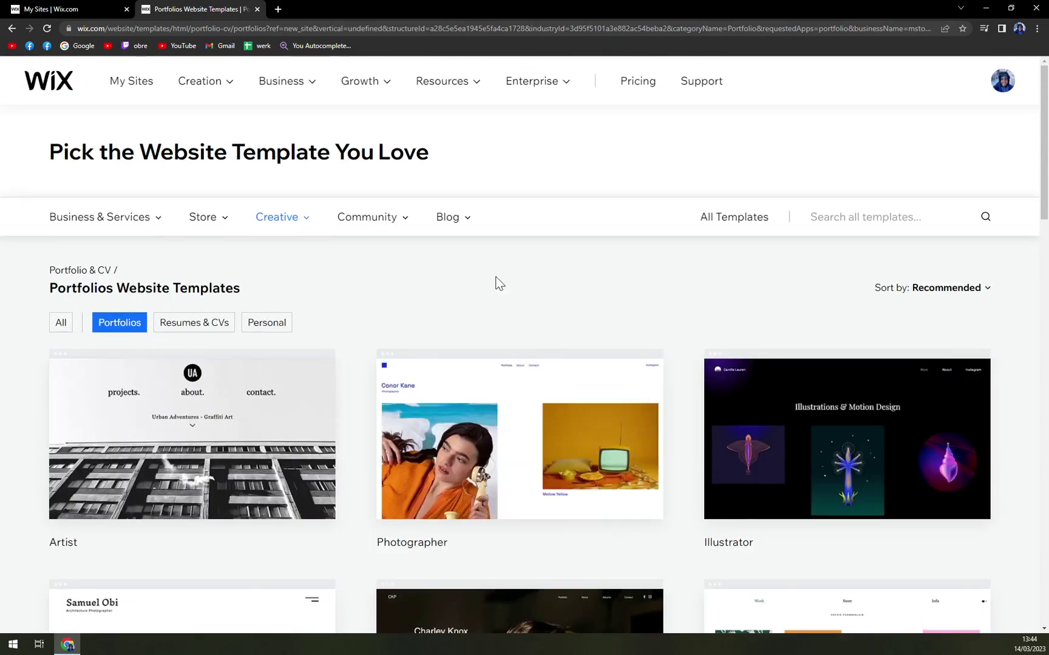
pyautogui.scroll(-3, 449, 271)
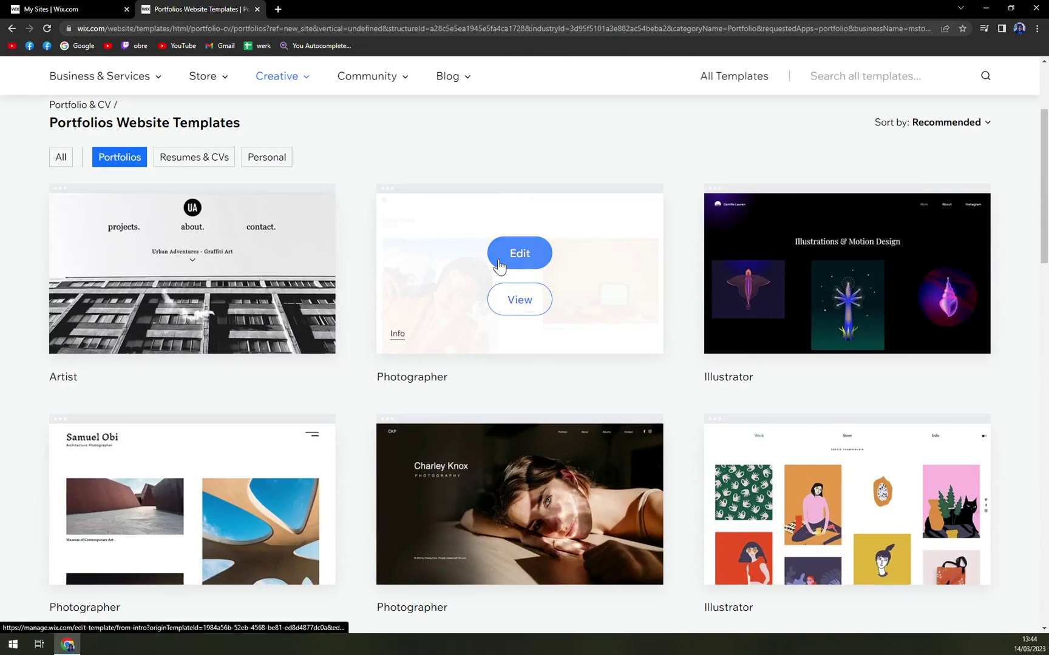
pyautogui.scroll(-1, 546, 279)
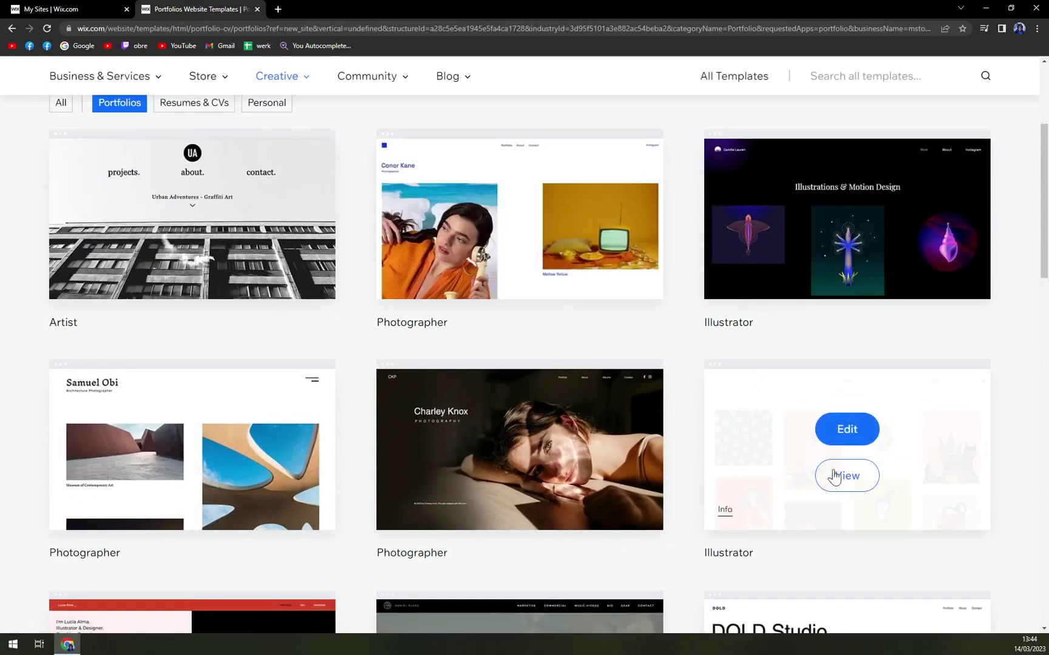
# - Preview the Illustrator portfolio template, then close the preview
pyautogui.click(847, 476)
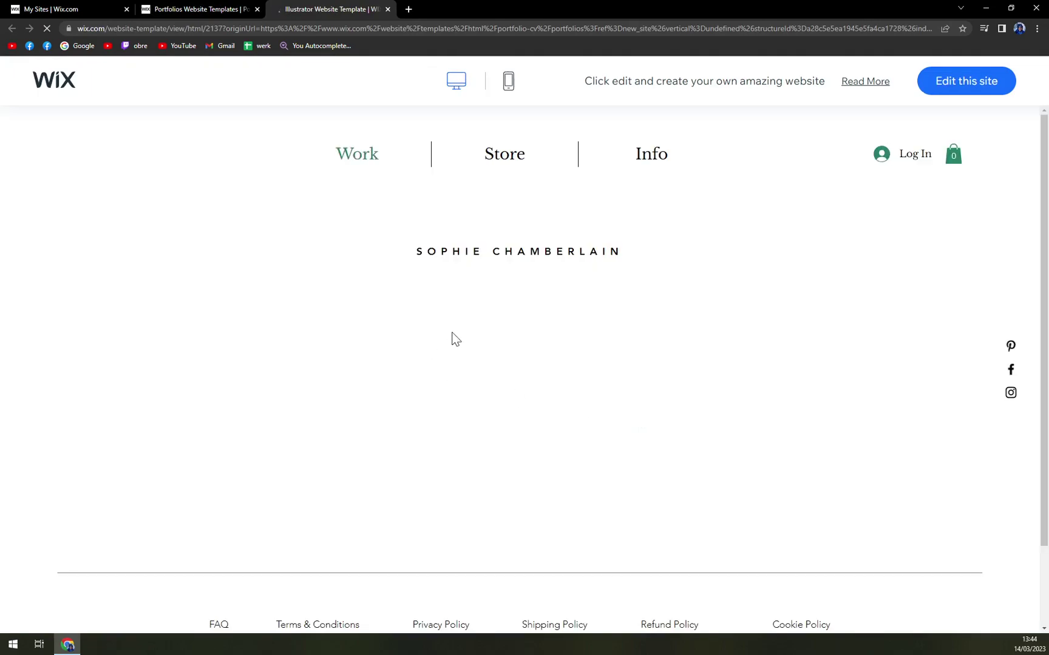
pyautogui.scroll(-4, 465, 306)
pyautogui.scroll(-5, 505, 346)
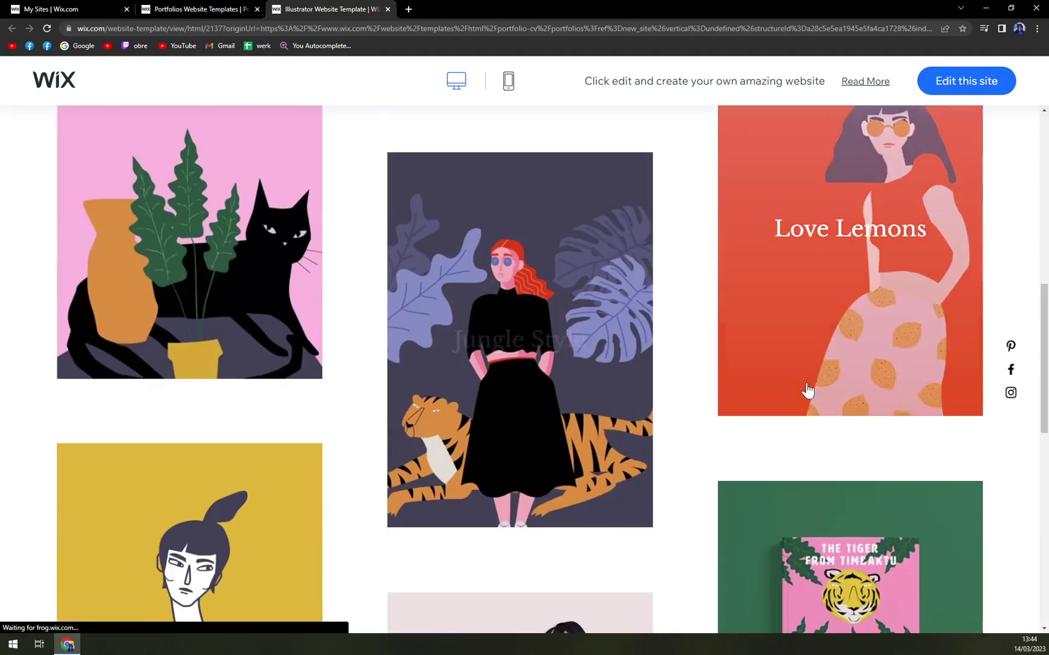
pyautogui.scroll(-11, 515, 414)
pyautogui.scroll(15, 822, 449)
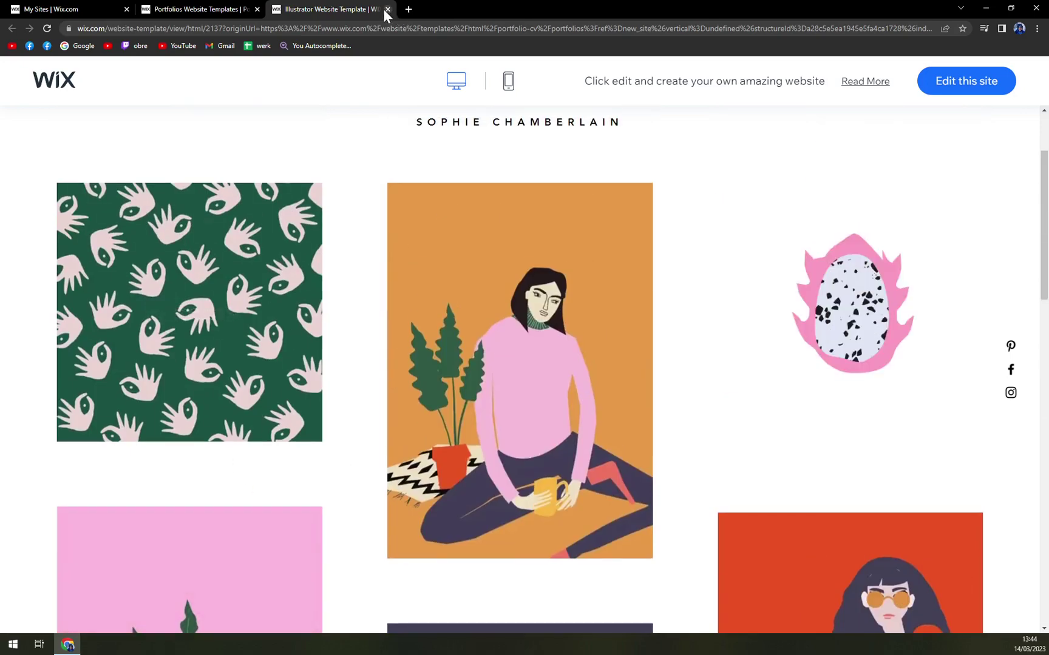
pyautogui.click(387, 9)
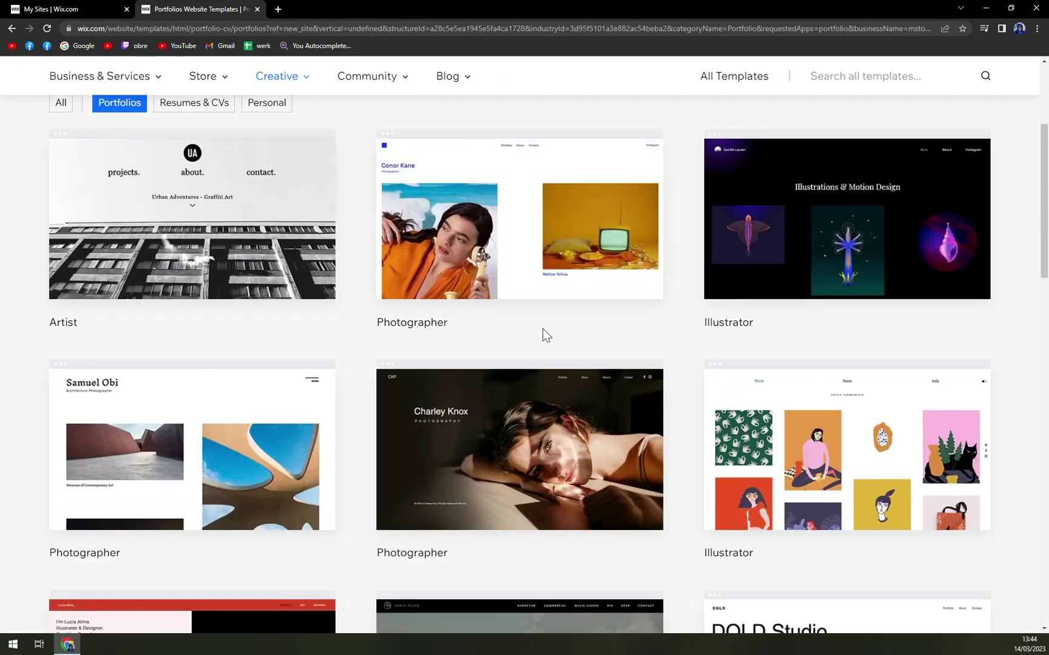
# - Move to the second page of Portfolios templates and look through it
pyautogui.scroll(-6, 503, 347)
pyautogui.scroll(-3, 637, 425)
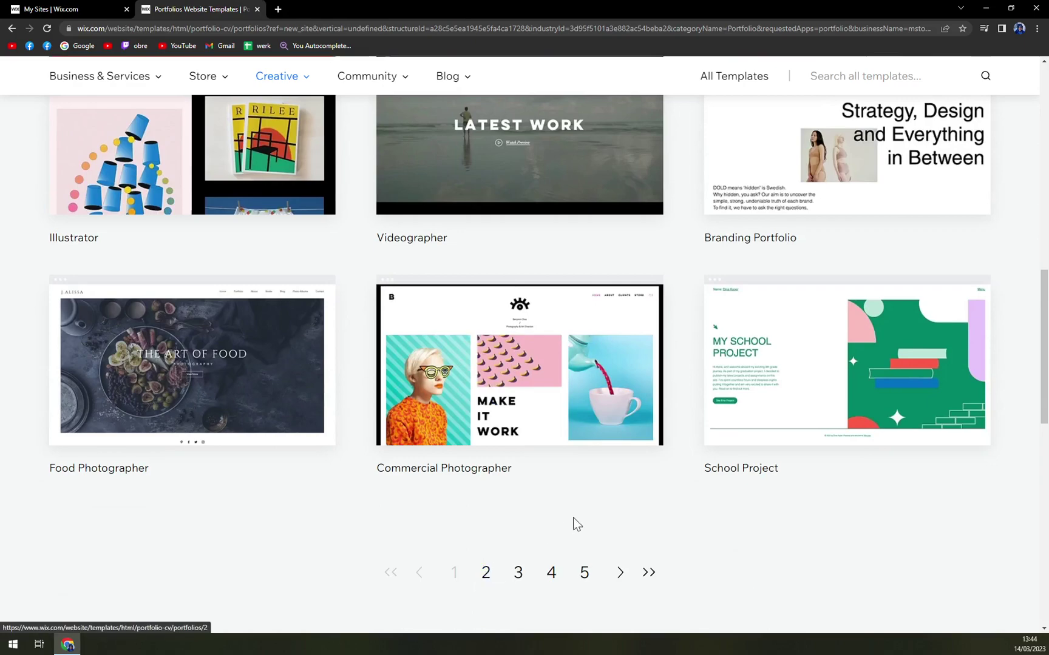
pyautogui.scroll(-5, 579, 517)
pyautogui.scroll(5, 425, 510)
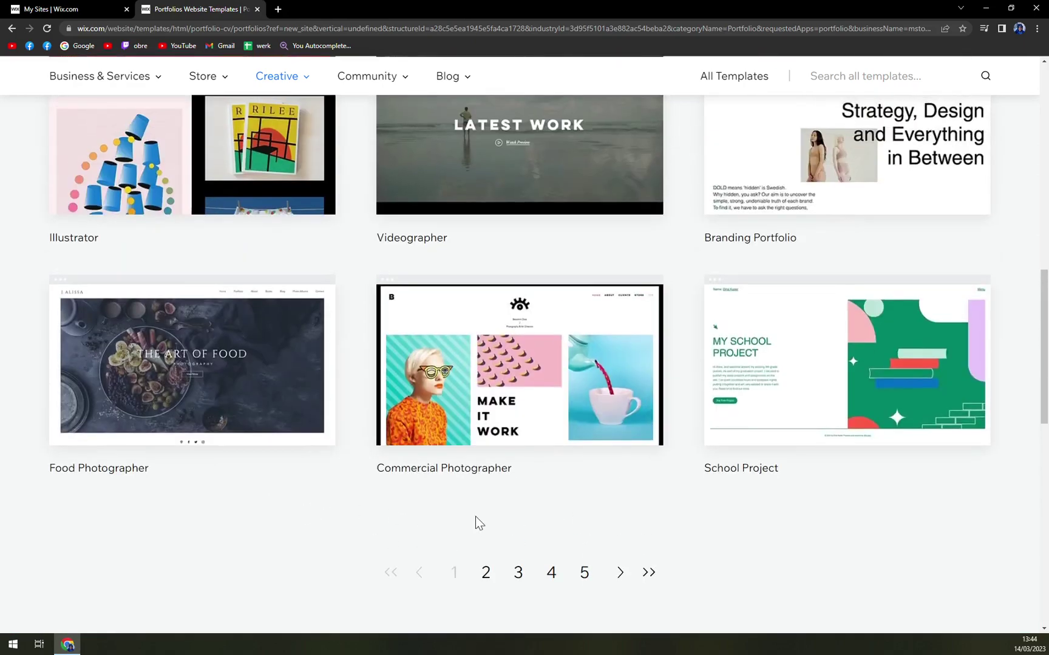
pyautogui.click(486, 573)
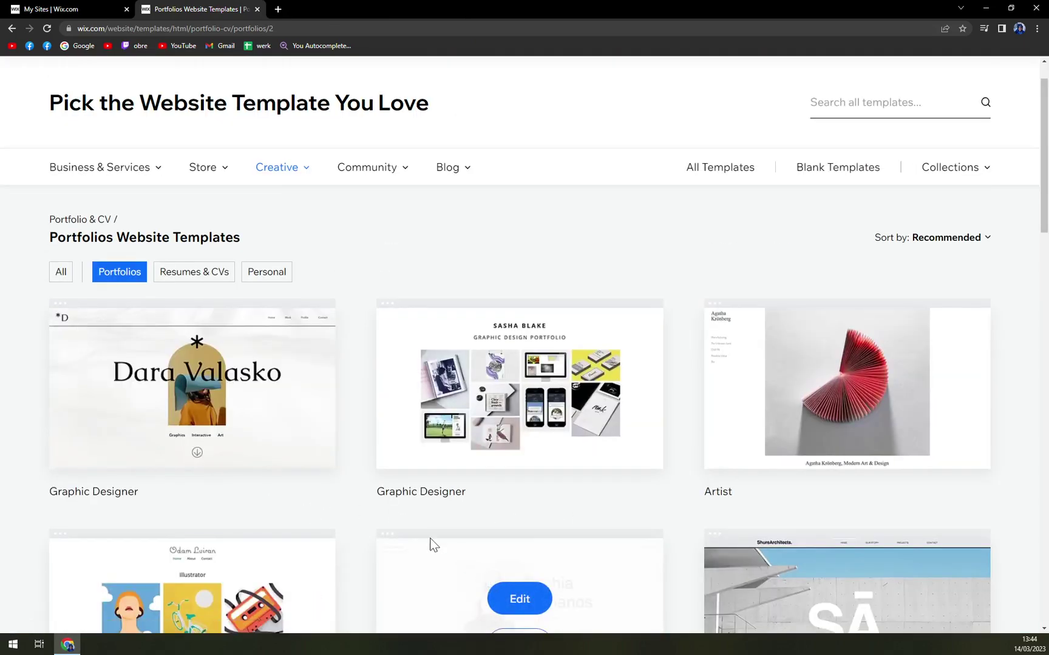
pyautogui.scroll(-1, 381, 521)
pyautogui.scroll(1, 358, 516)
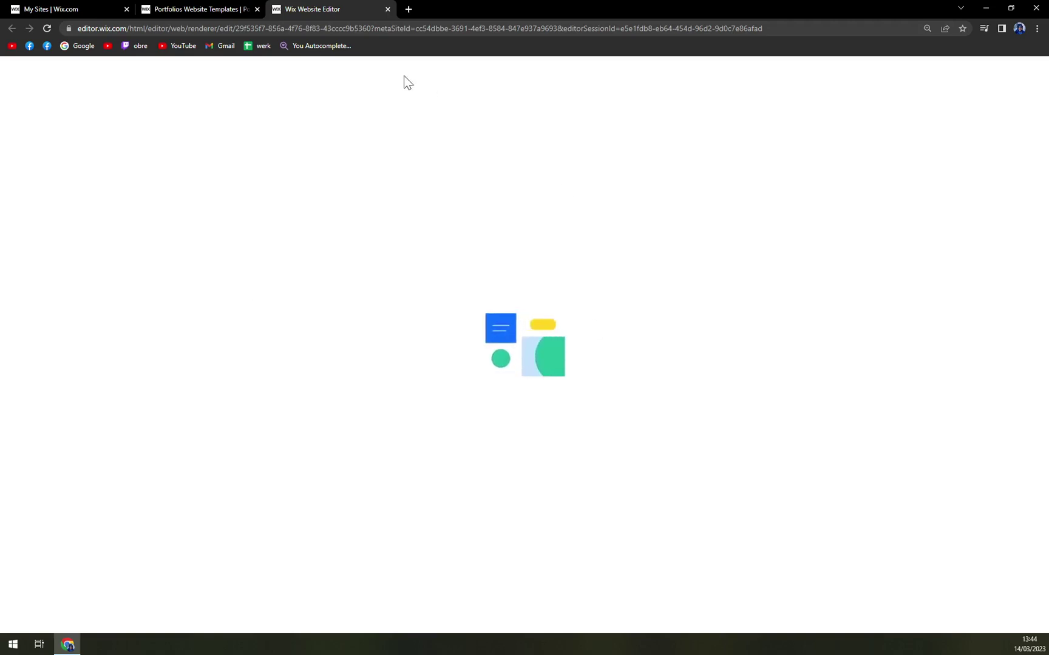
# - Check the loading Wix Editor tab for mstoneport, then return to the template gallery
pyautogui.click(206, 7)
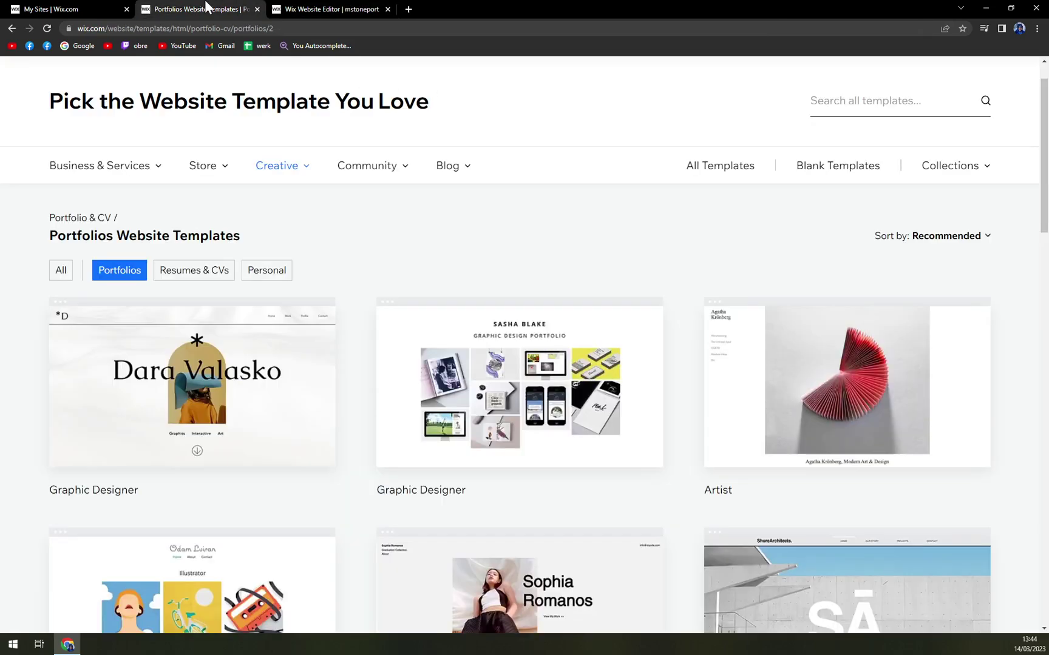
pyautogui.click(328, 9)
pyautogui.click(243, 9)
pyautogui.scroll(-7, 382, 261)
pyautogui.scroll(7, 382, 443)
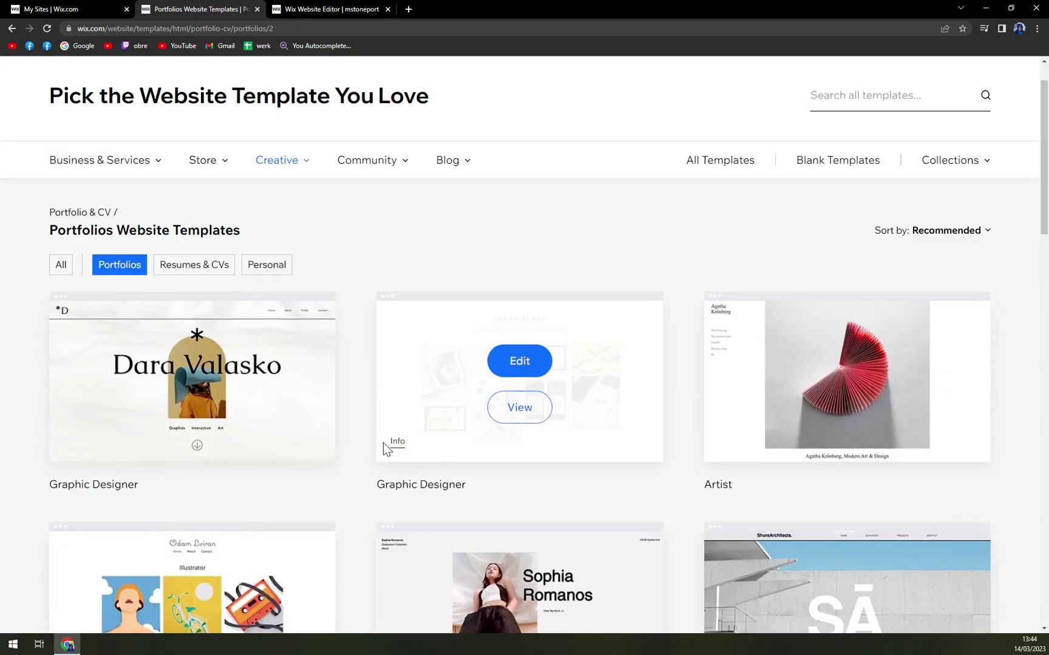
pyautogui.scroll(2, 364, 401)
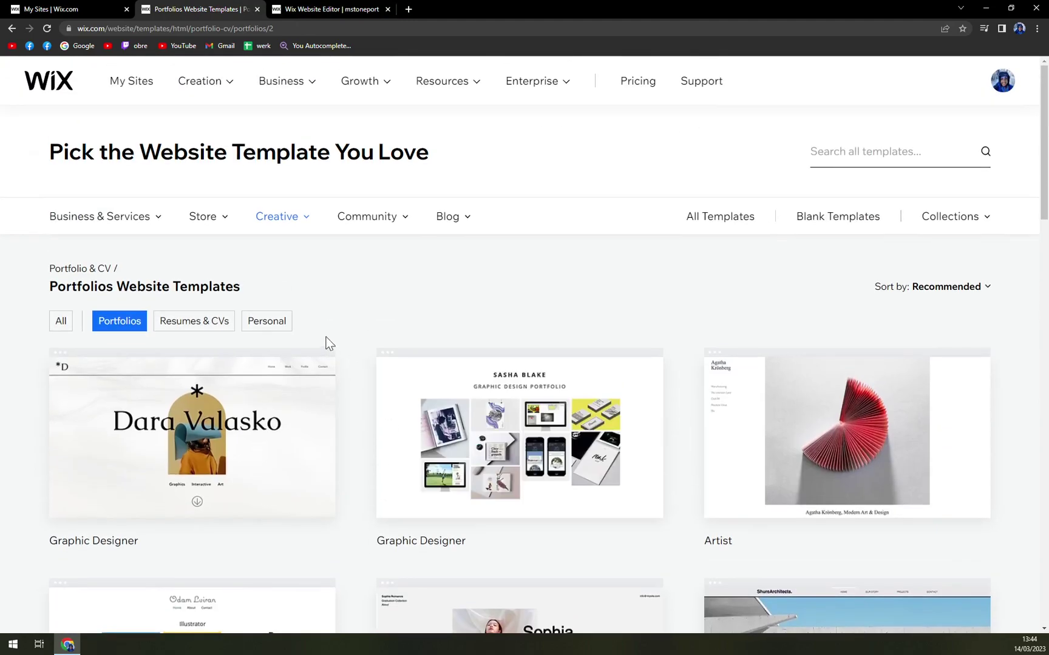
# - Switch to the editor with the Dara Valasko template and look over the home page
pyautogui.click(335, 9)
pyautogui.click(194, 8)
pyautogui.click(290, 9)
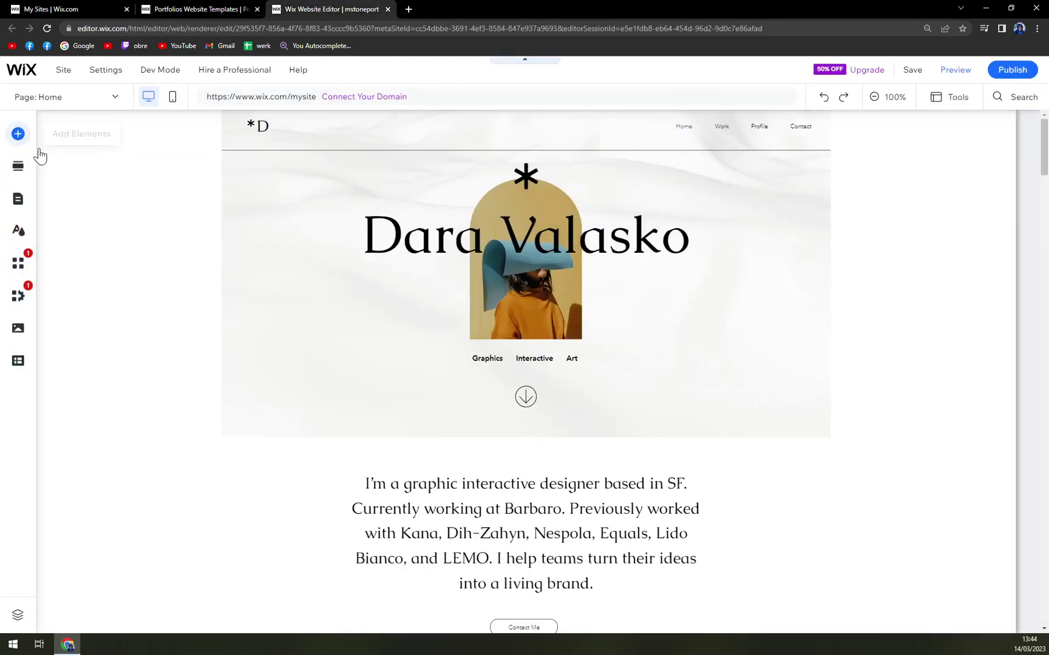
pyautogui.click(18, 133)
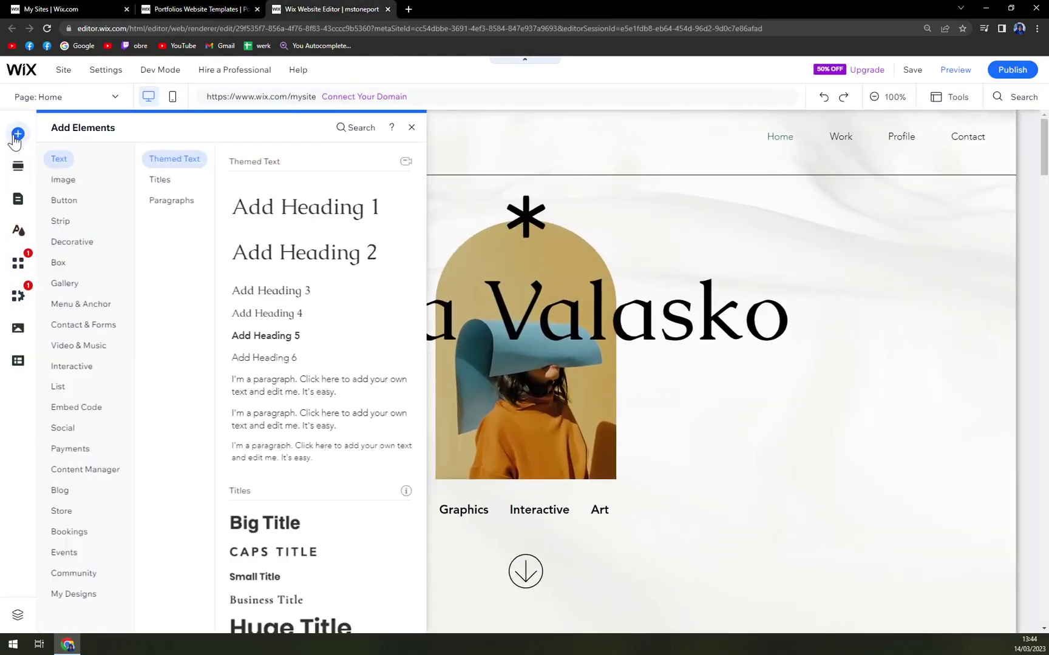
pyautogui.click(533, 304)
pyautogui.scroll(-15, 642, 376)
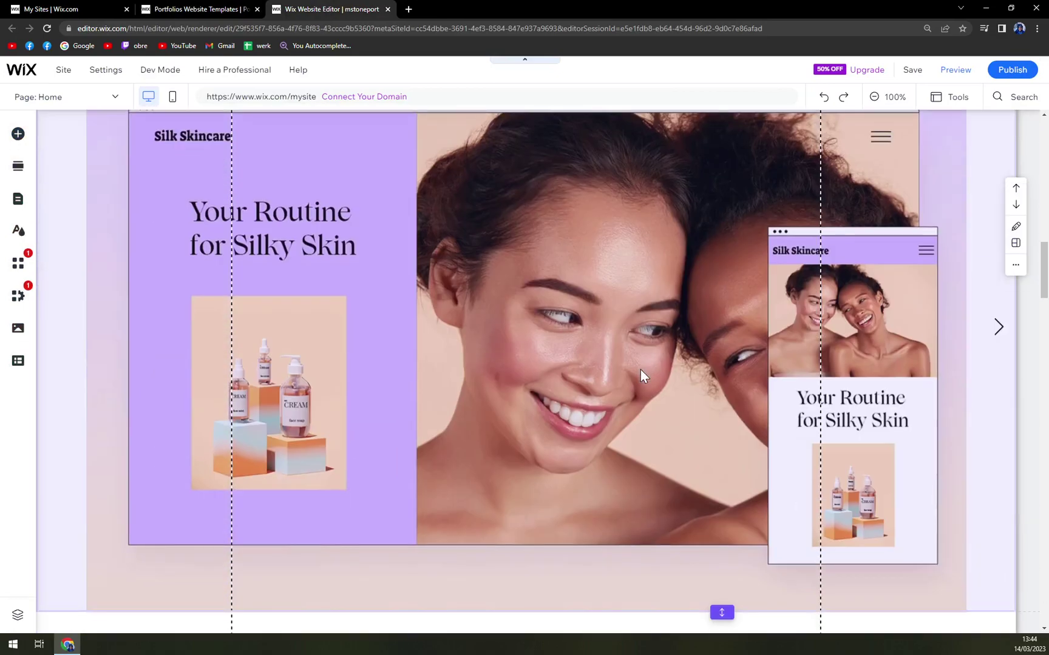
pyautogui.scroll(15, 636, 354)
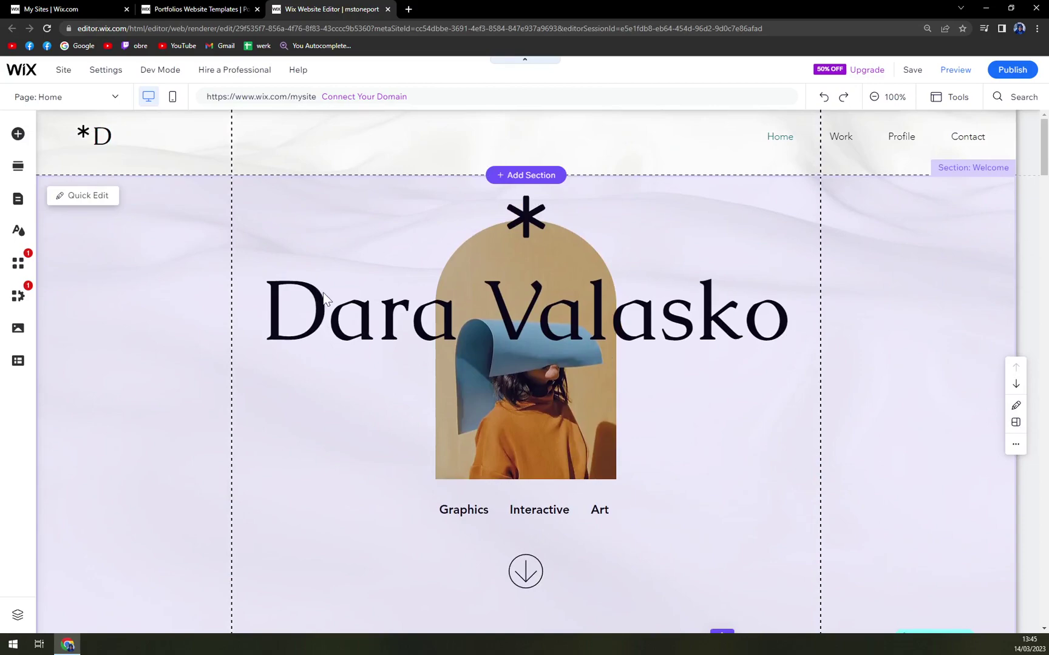
pyautogui.scroll(-18, 358, 321)
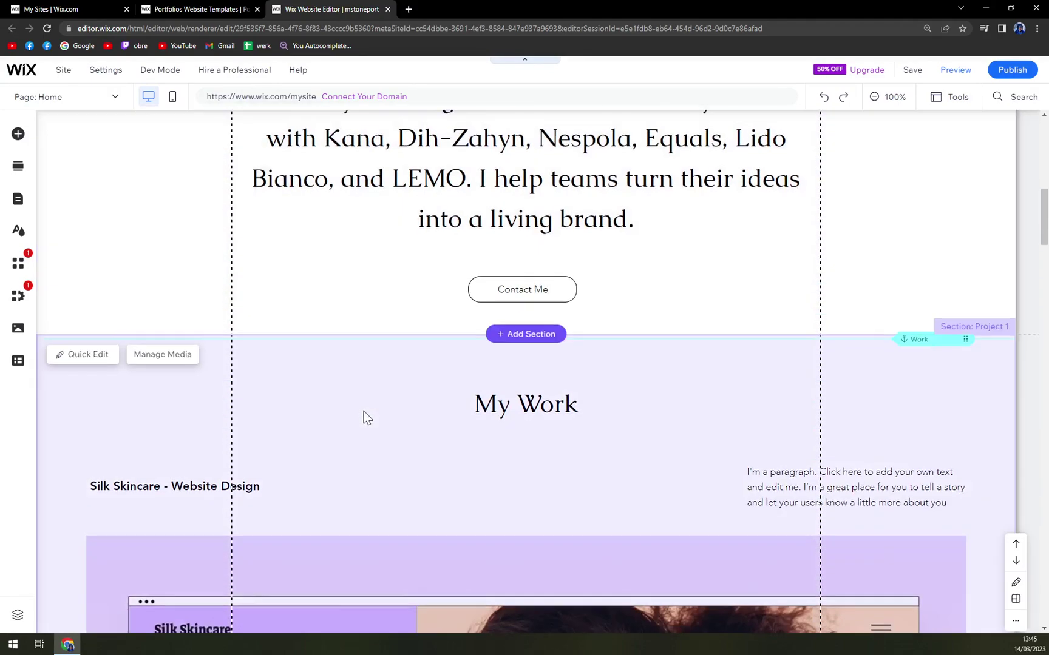
pyautogui.scroll(-12, 615, 431)
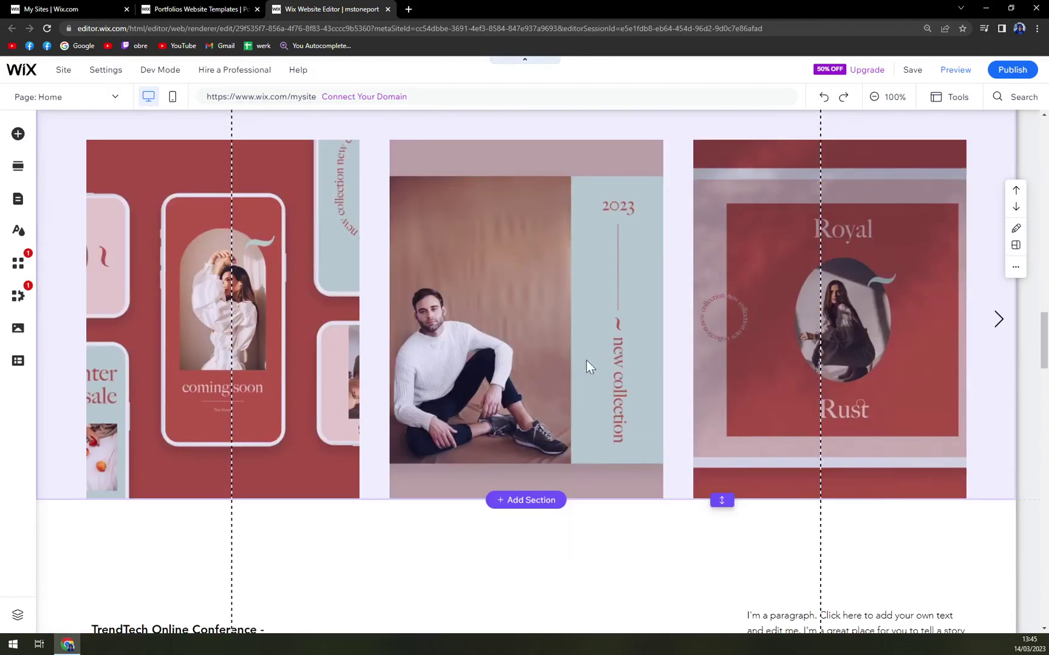
pyautogui.scroll(5, 473, 370)
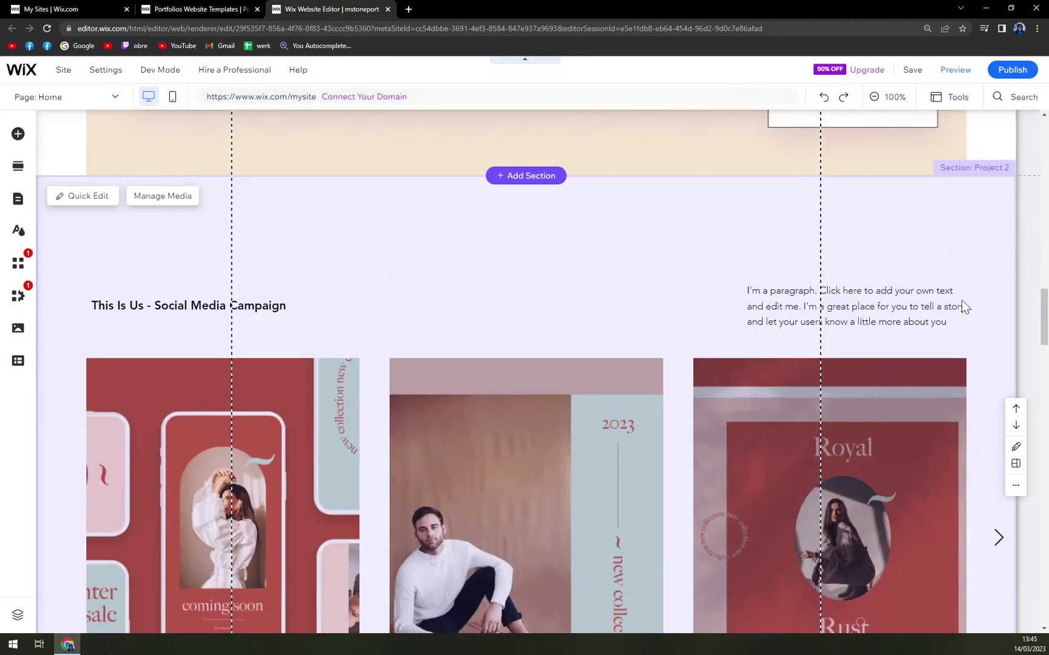
pyautogui.scroll(-1, 1004, 480)
# - Delete the This Is Us, TrendTech, Moon - App Design and Women Alliance sections
pyautogui.click(1010, 434)
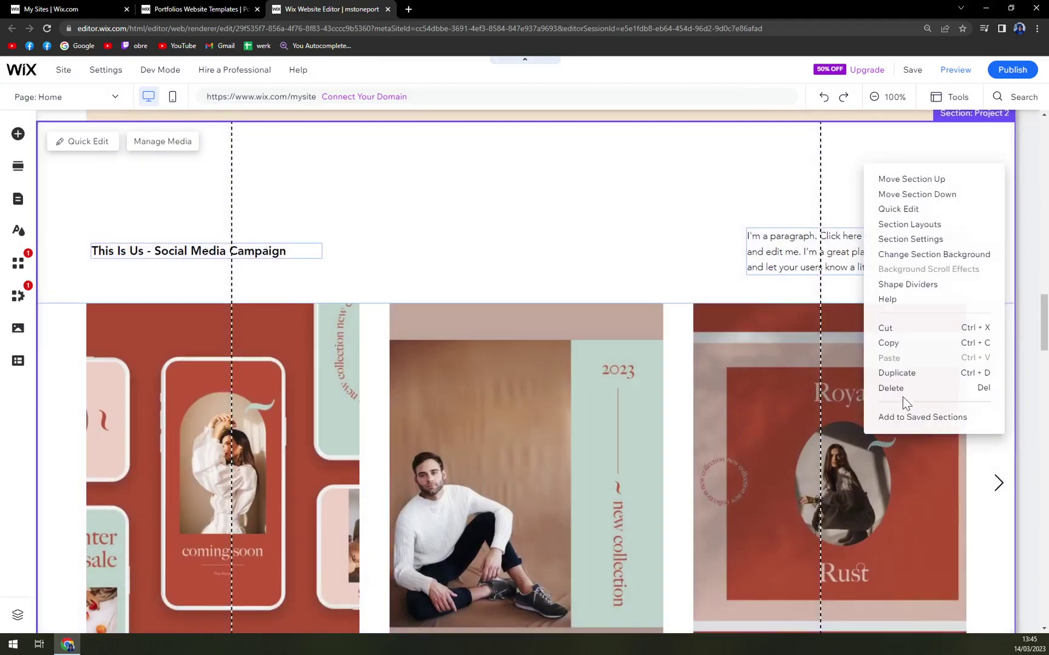
pyautogui.click(897, 389)
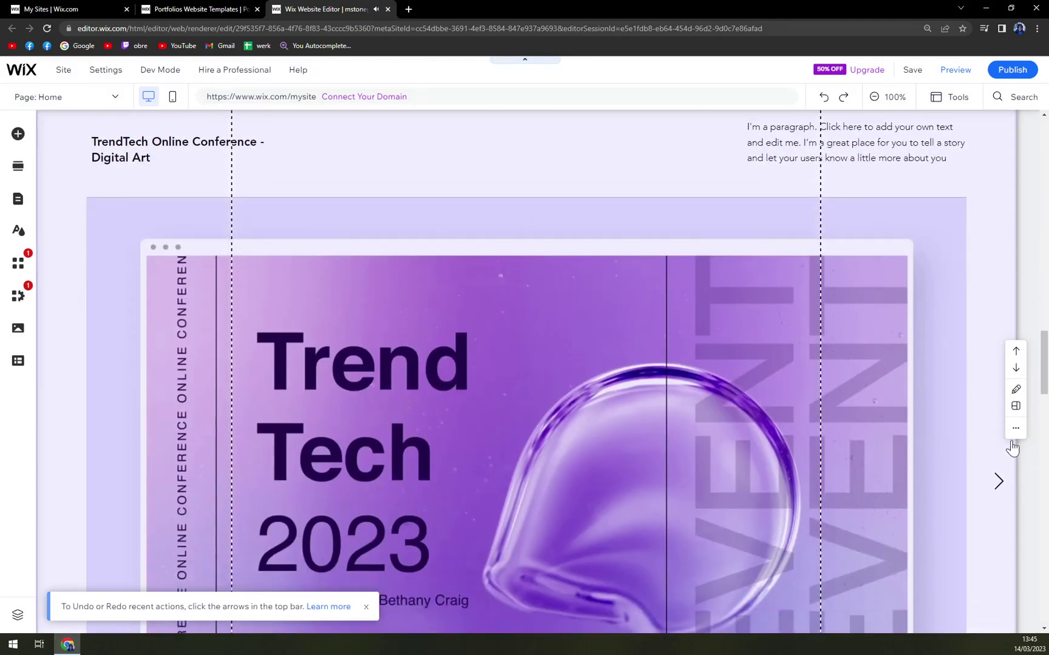
pyautogui.click(1015, 445)
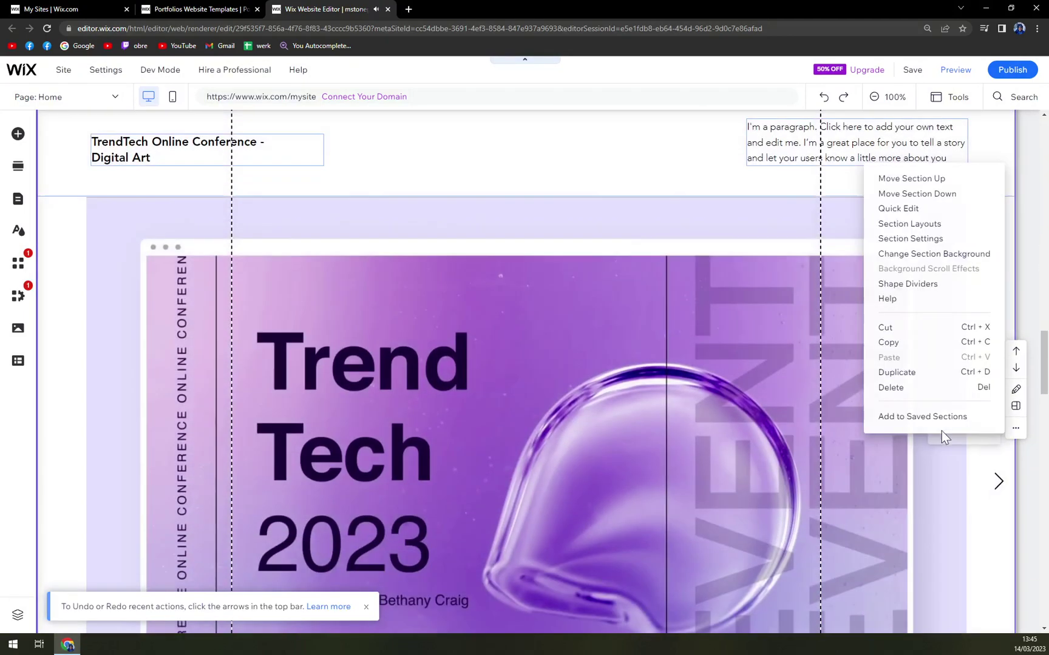
pyautogui.click(923, 403)
pyautogui.click(1016, 381)
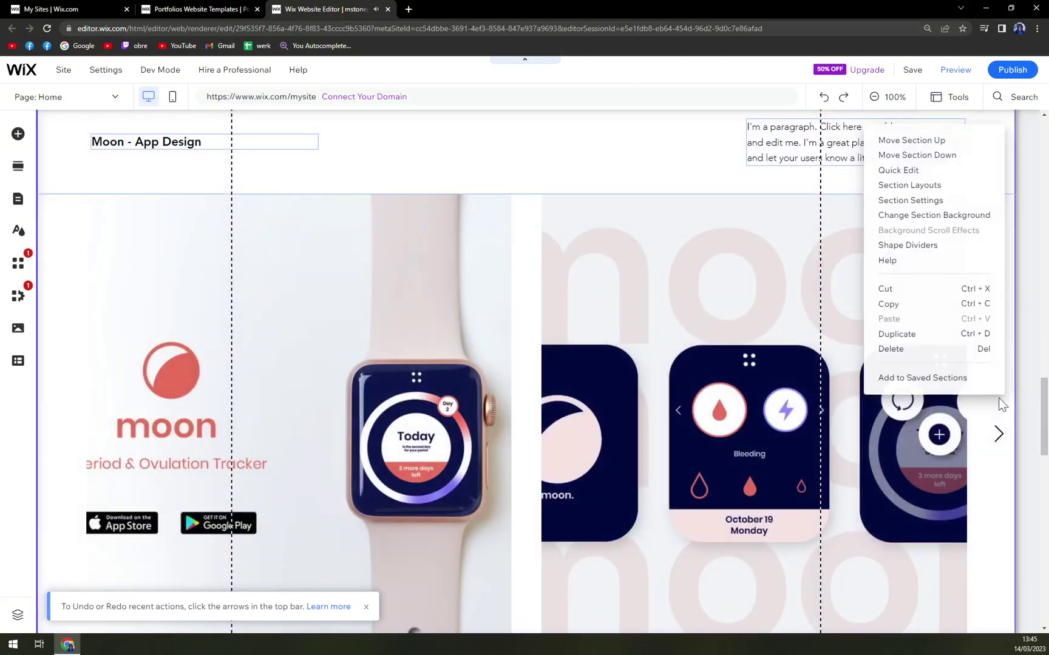
pyautogui.click(902, 349)
pyautogui.click(1017, 501)
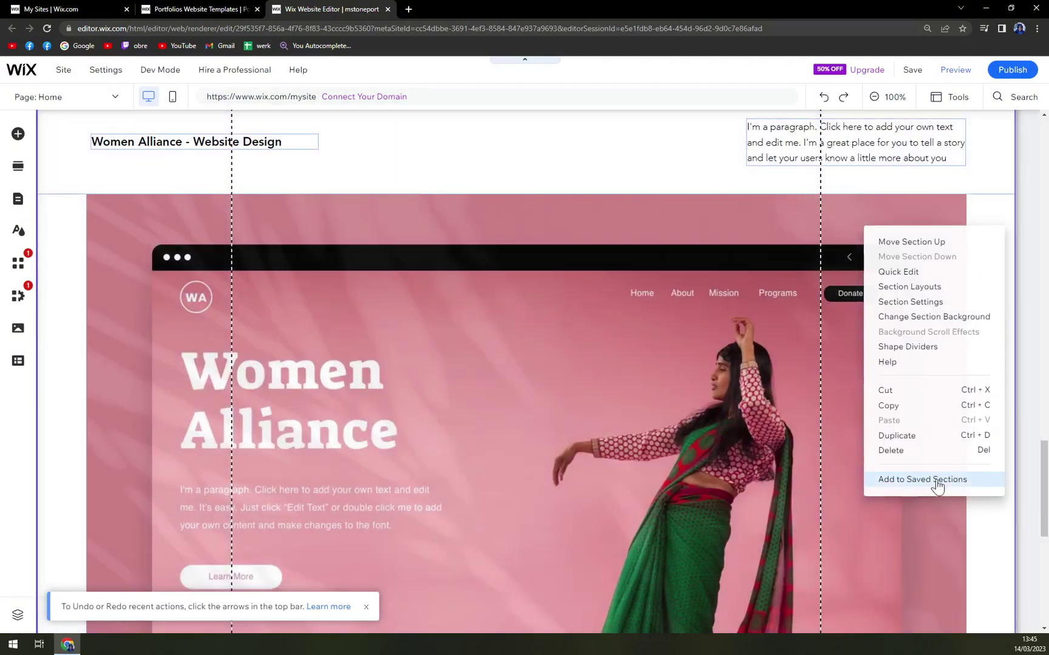
pyautogui.click(921, 454)
pyautogui.scroll(15, 463, 422)
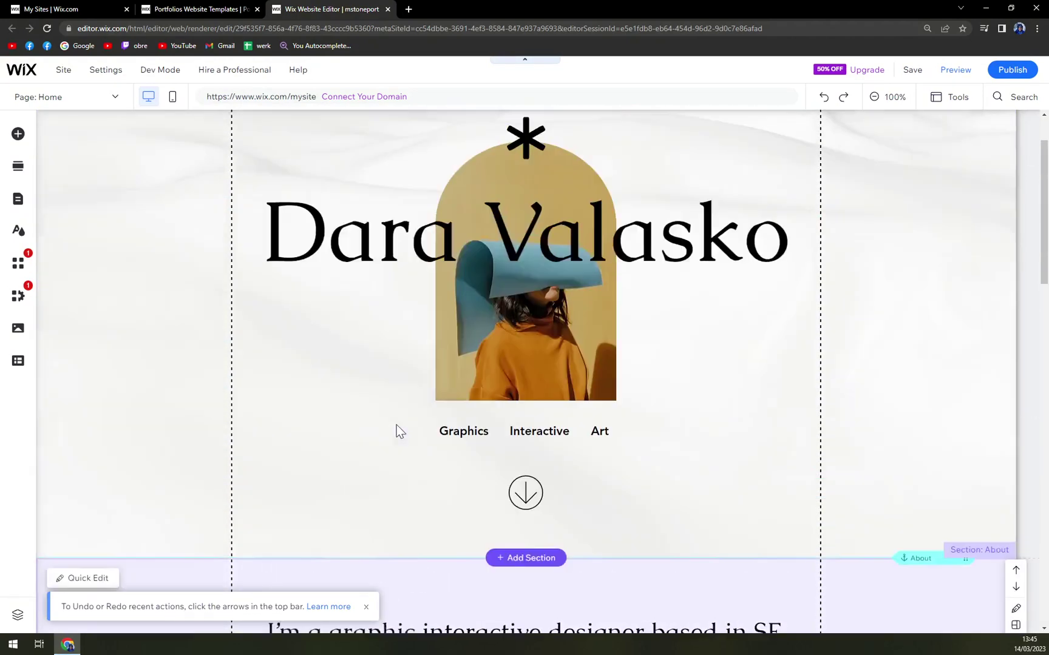
pyautogui.scroll(-8, 416, 447)
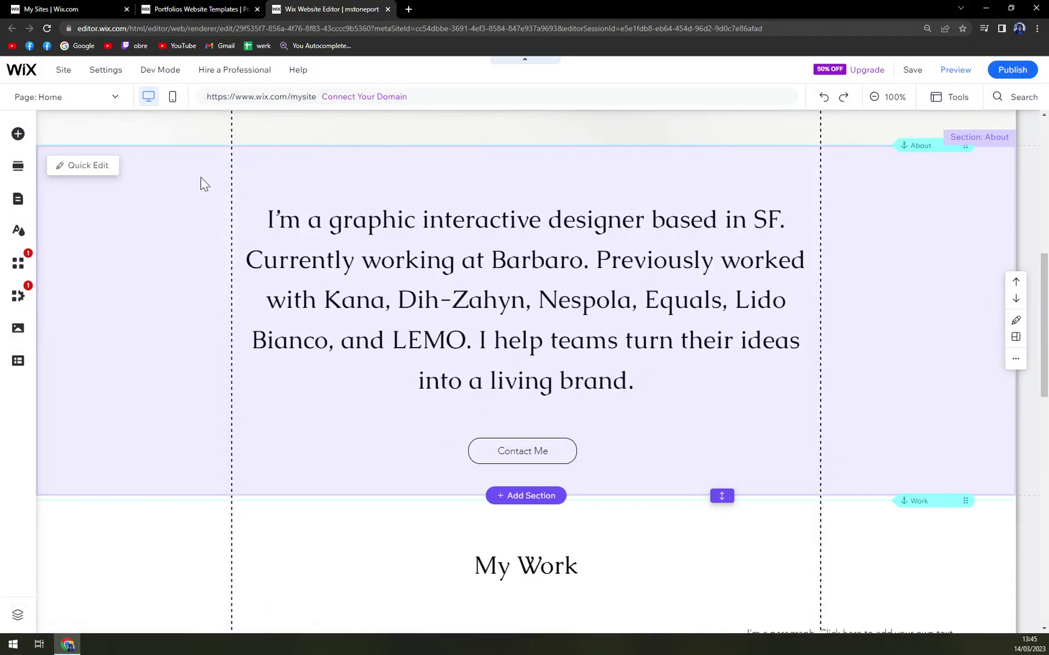
pyautogui.scroll(8, 450, 246)
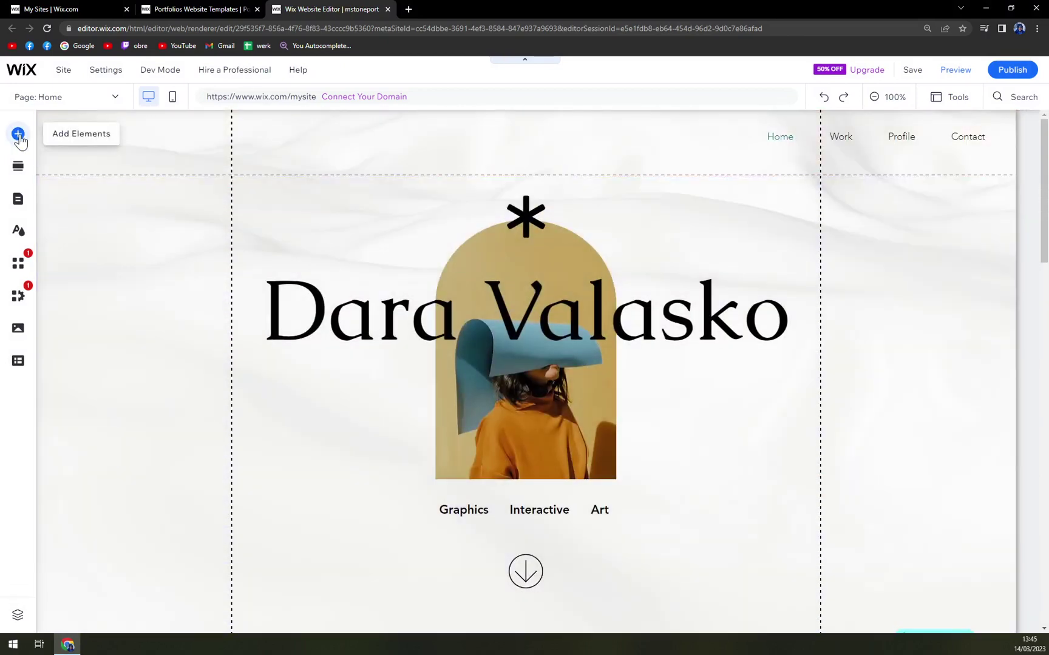
# - Show the Content Manager add-on in the Add Elements panel
pyautogui.click(18, 135)
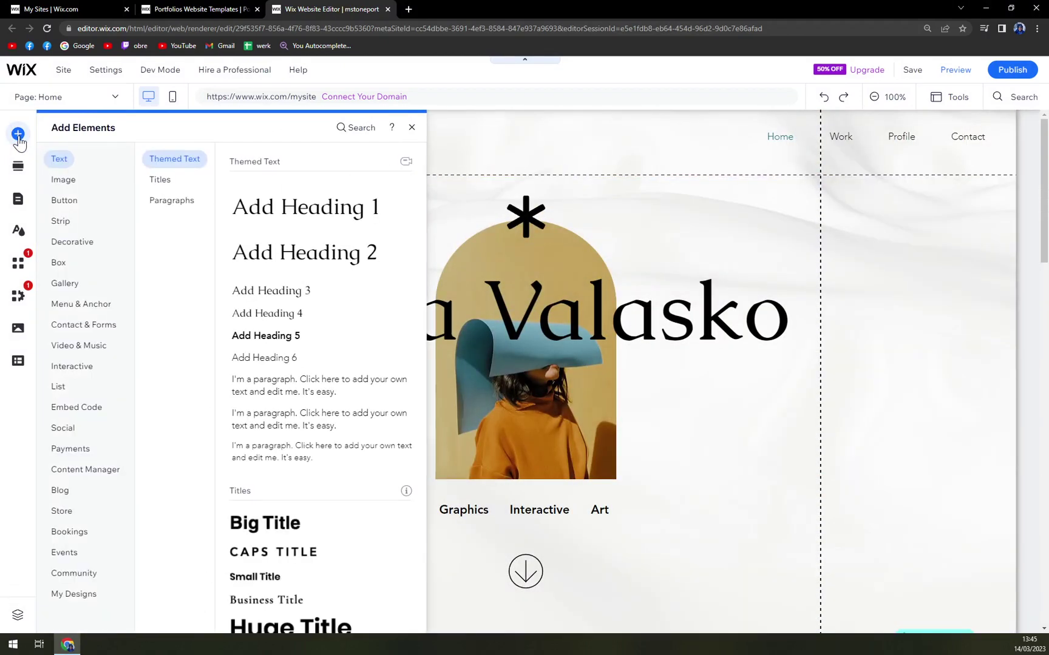
pyautogui.click(91, 472)
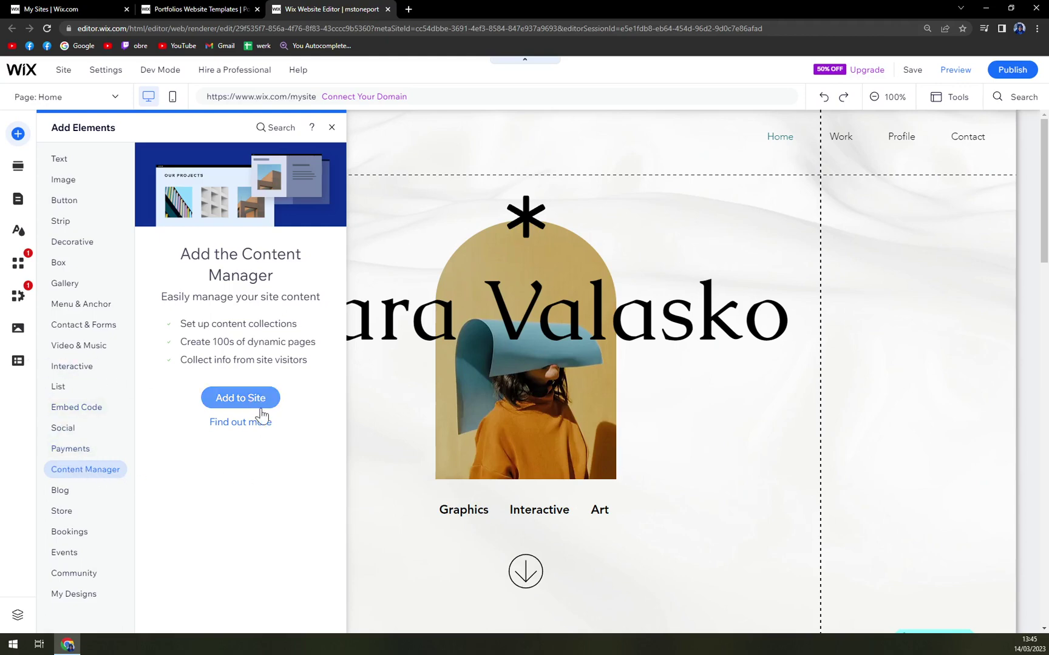
# - Add the Content Manager and look through its collection presets down to Portfolio
pyautogui.click(241, 398)
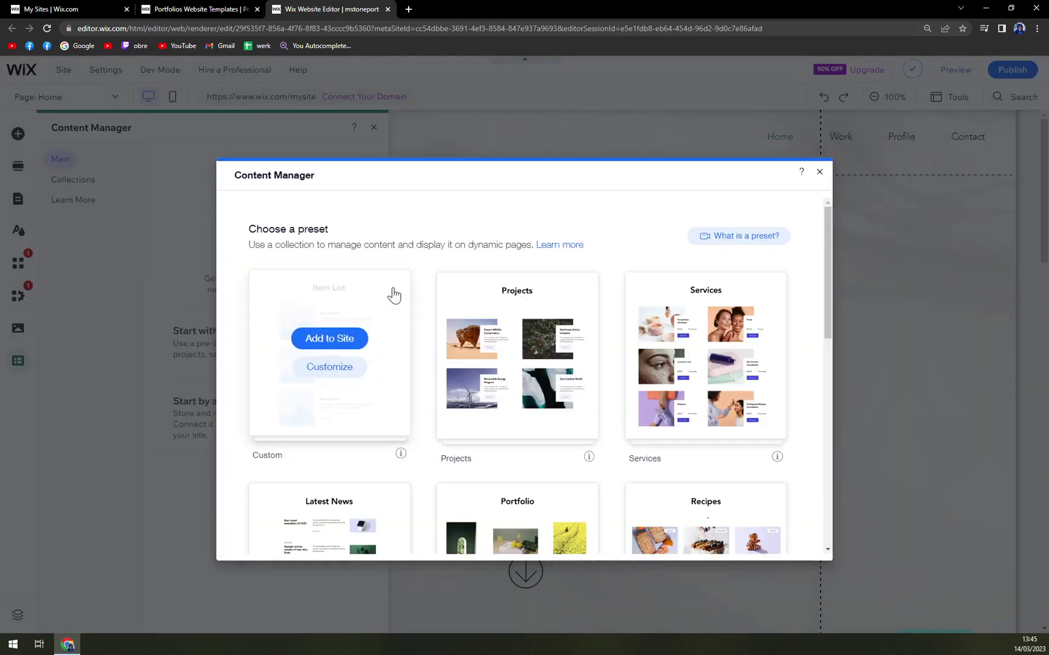
pyautogui.scroll(-3, 393, 293)
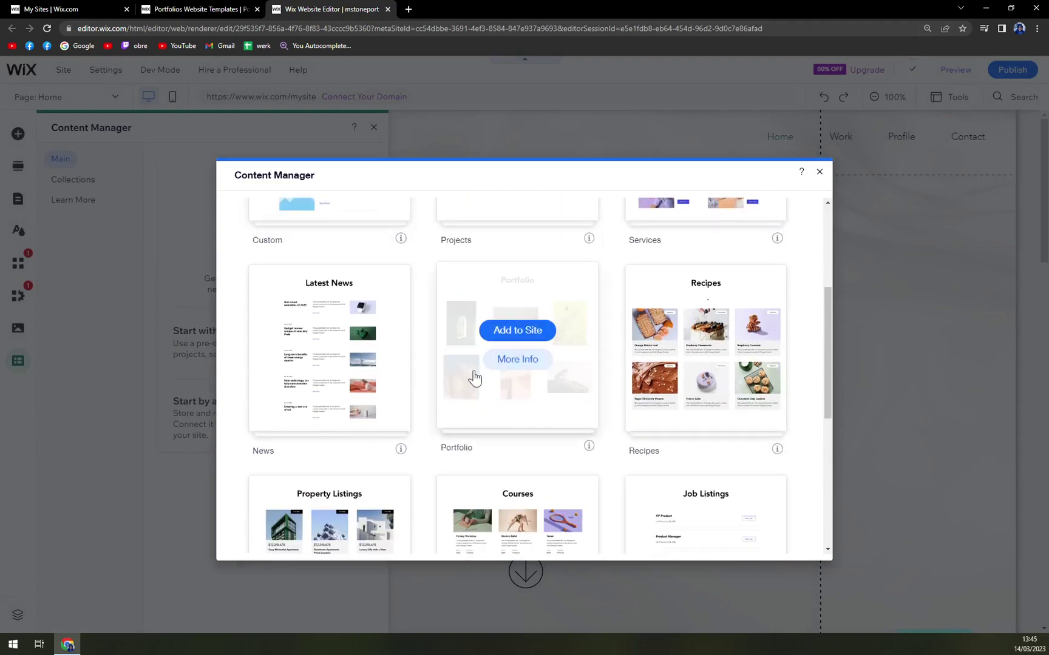
pyautogui.scroll(3, 754, 382)
pyautogui.scroll(-9, 745, 391)
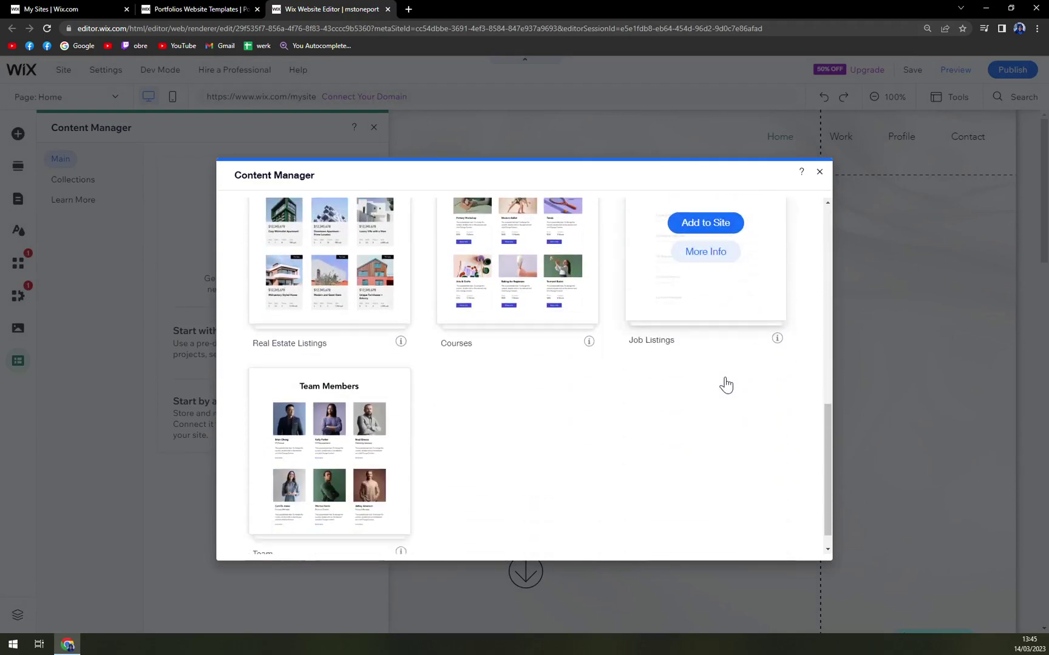
pyautogui.scroll(3, 546, 419)
pyautogui.scroll(6, 346, 438)
pyautogui.scroll(-4, 524, 374)
pyautogui.scroll(5, 441, 389)
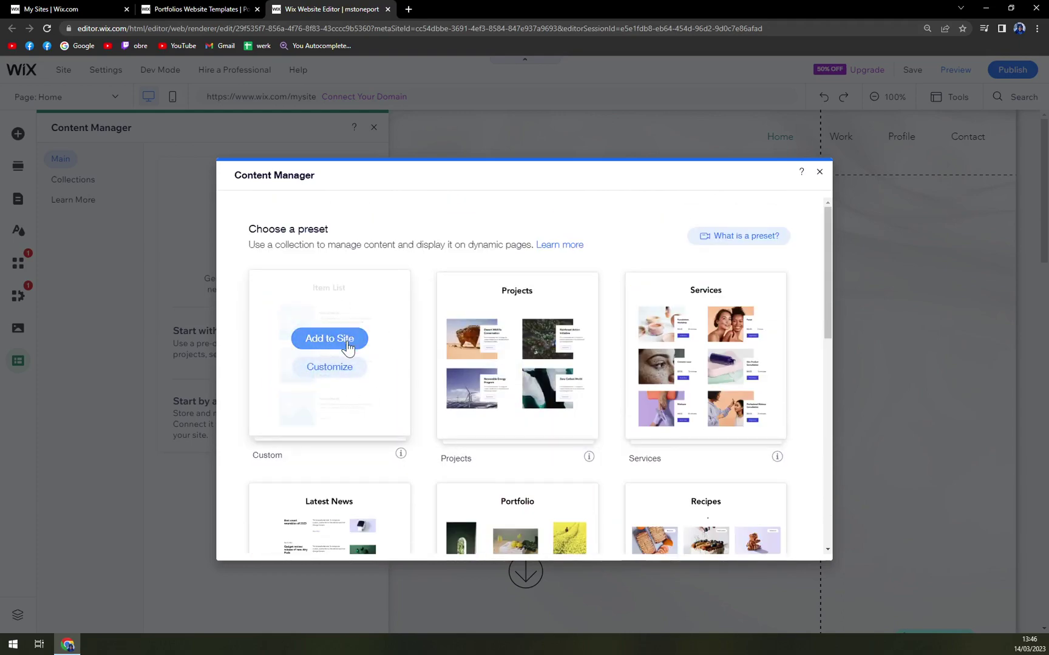
pyautogui.scroll(-1, 364, 326)
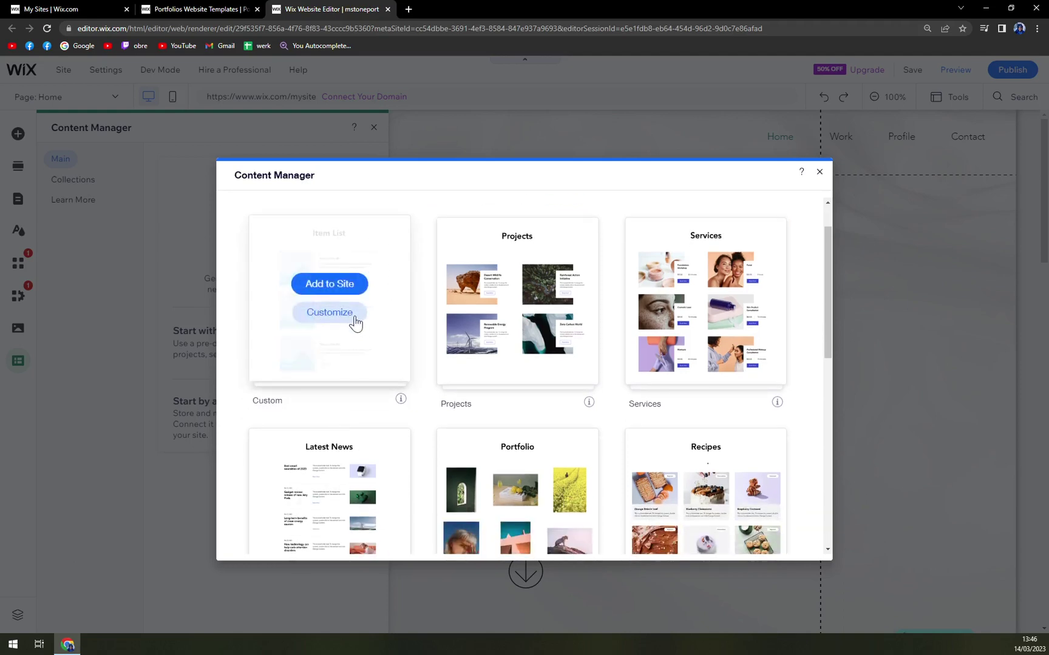
pyautogui.scroll(1, 418, 327)
pyautogui.scroll(-2, 363, 358)
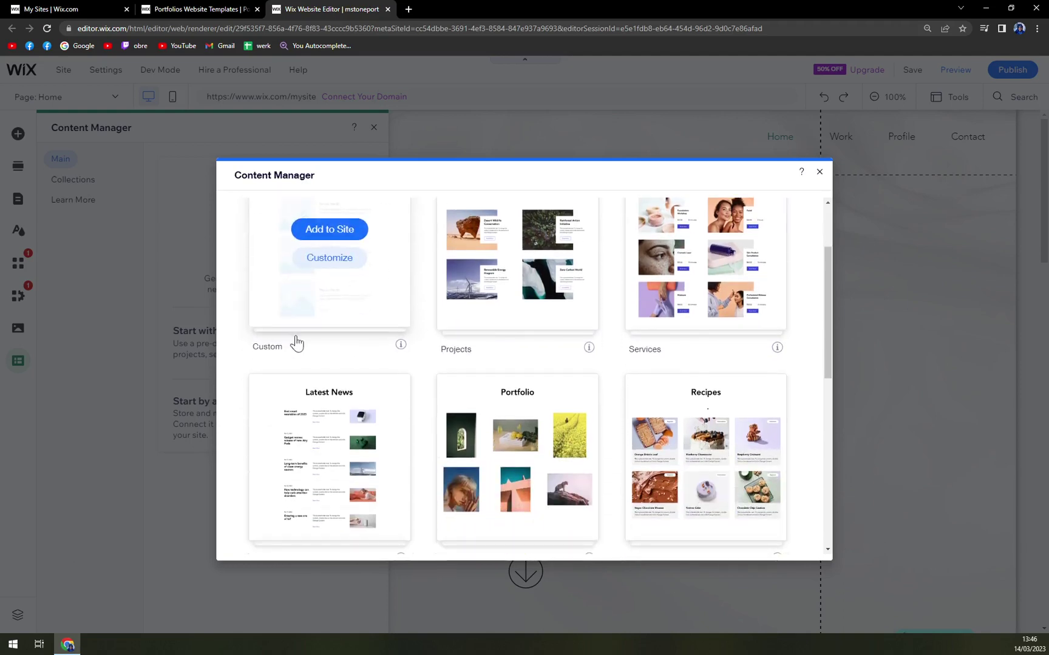
pyautogui.scroll(-2, 374, 328)
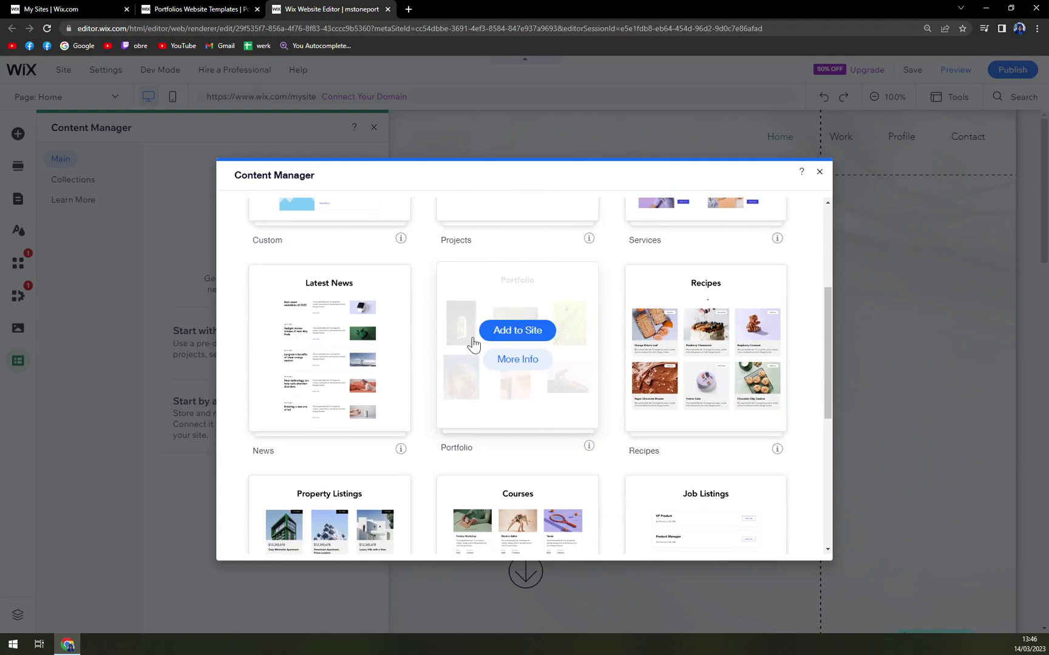
# - Add the Portfolio preset collection and create an extra untitled view of it
pyautogui.click(522, 340)
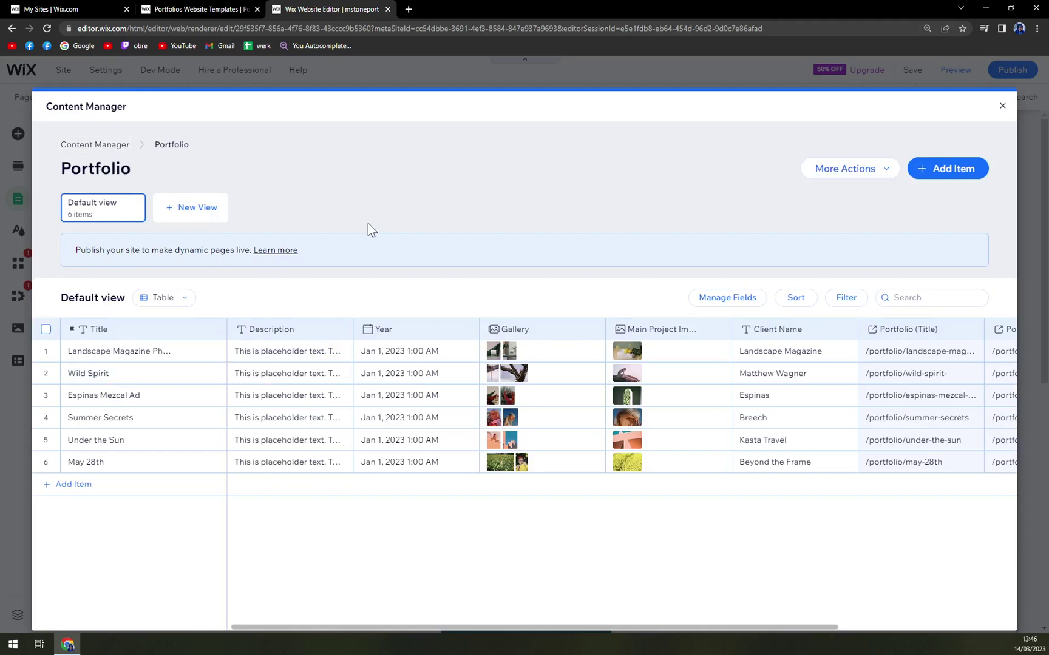
pyautogui.click(207, 207)
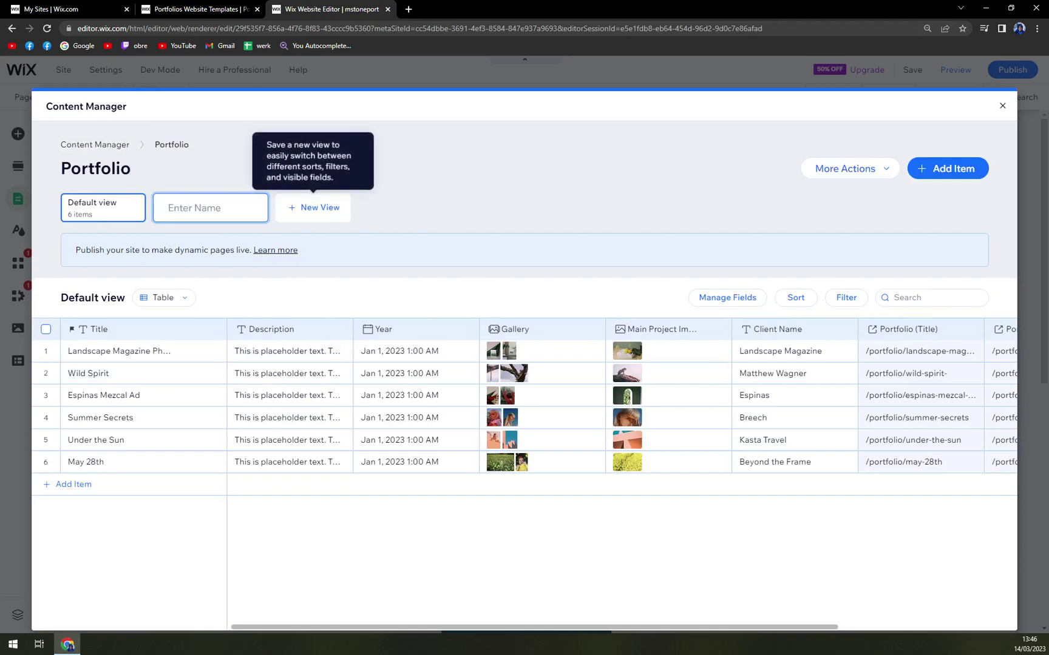
pyautogui.click(134, 214)
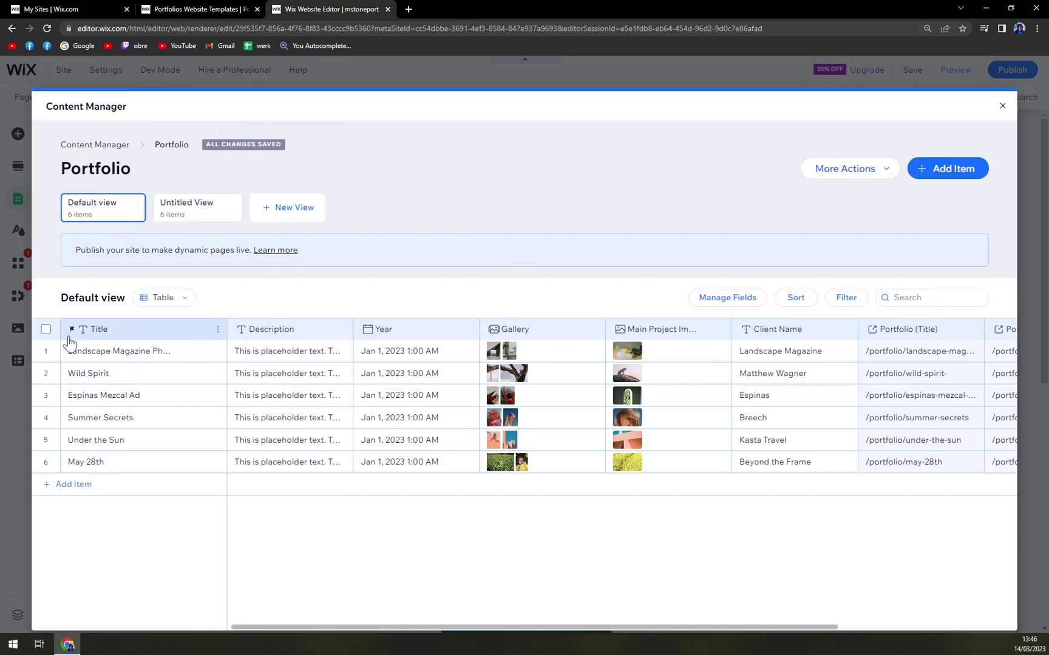
# - Try the List layout on the Default view, then switch back to Table
pyautogui.click(188, 299)
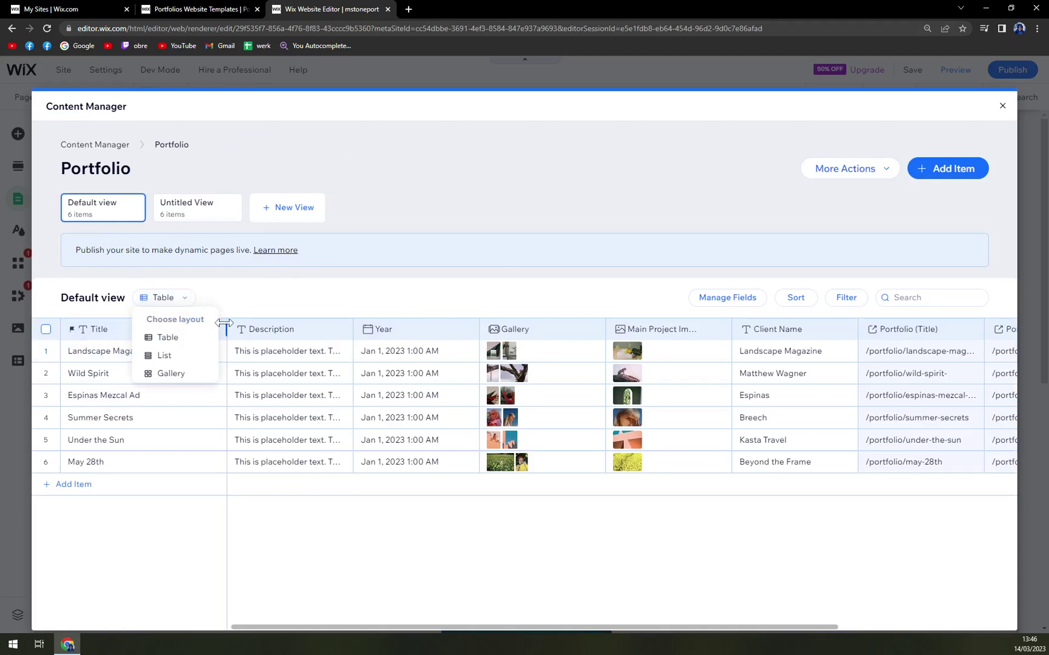
pyautogui.click(176, 355)
pyautogui.click(174, 297)
pyautogui.click(177, 338)
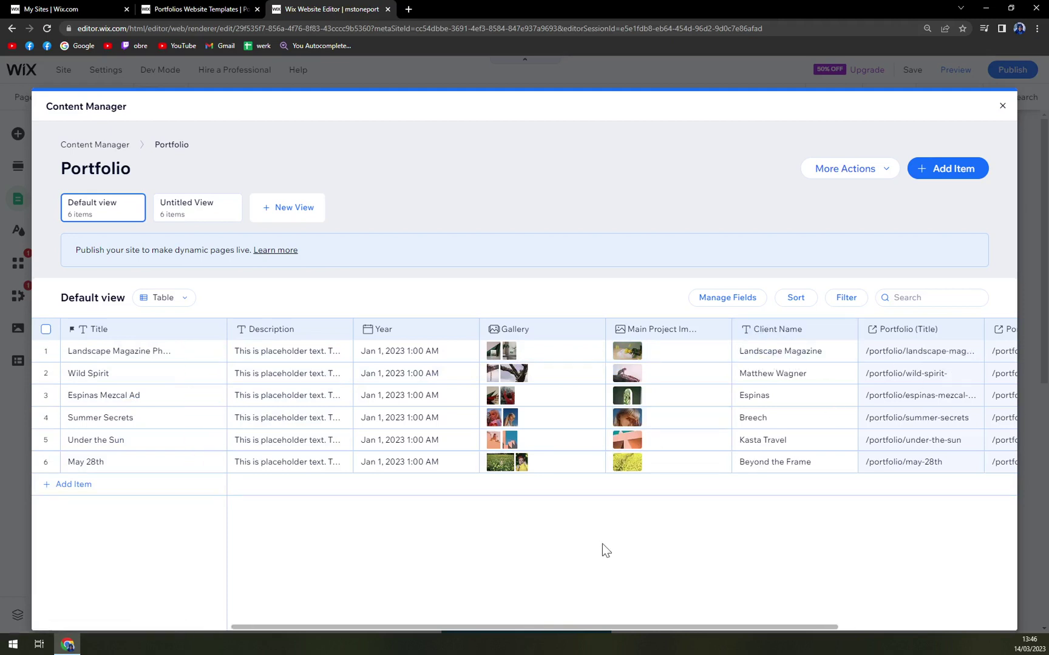
pyautogui.moveTo(587, 628); pyautogui.dragTo(455, 601)
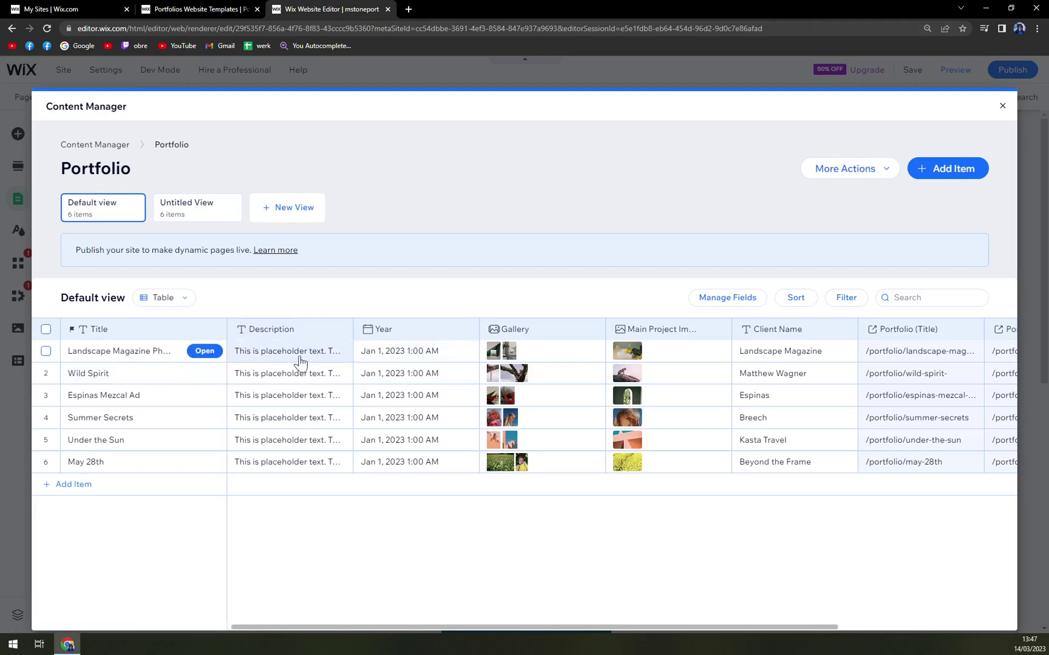
pyautogui.click(204, 351)
pyautogui.scroll(-4, 494, 428)
pyautogui.moveTo(300, 274)
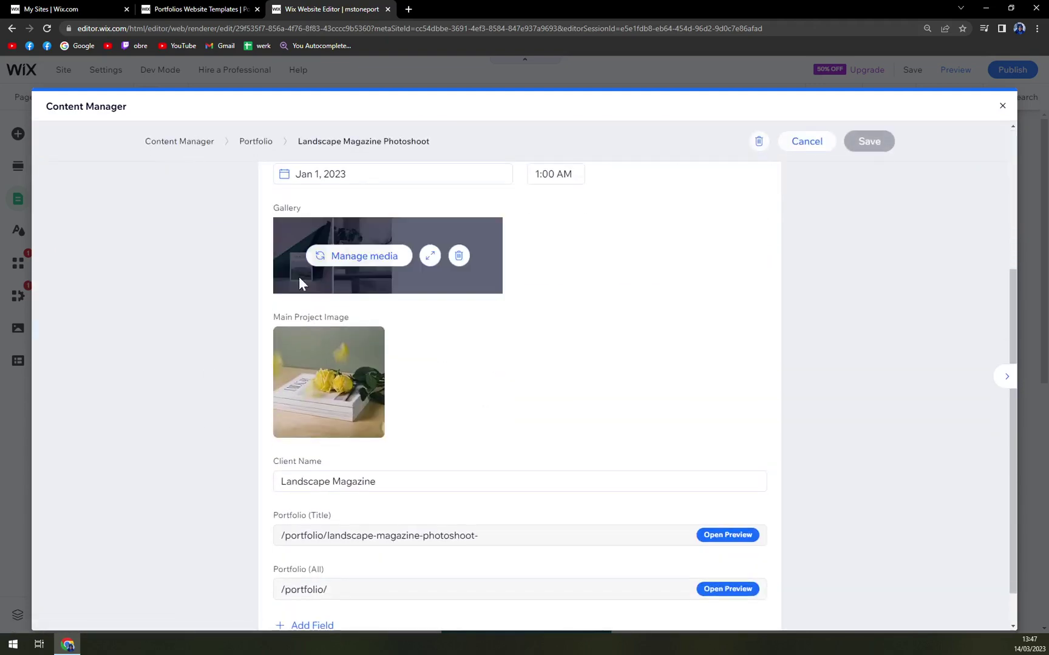
pyautogui.click(369, 262)
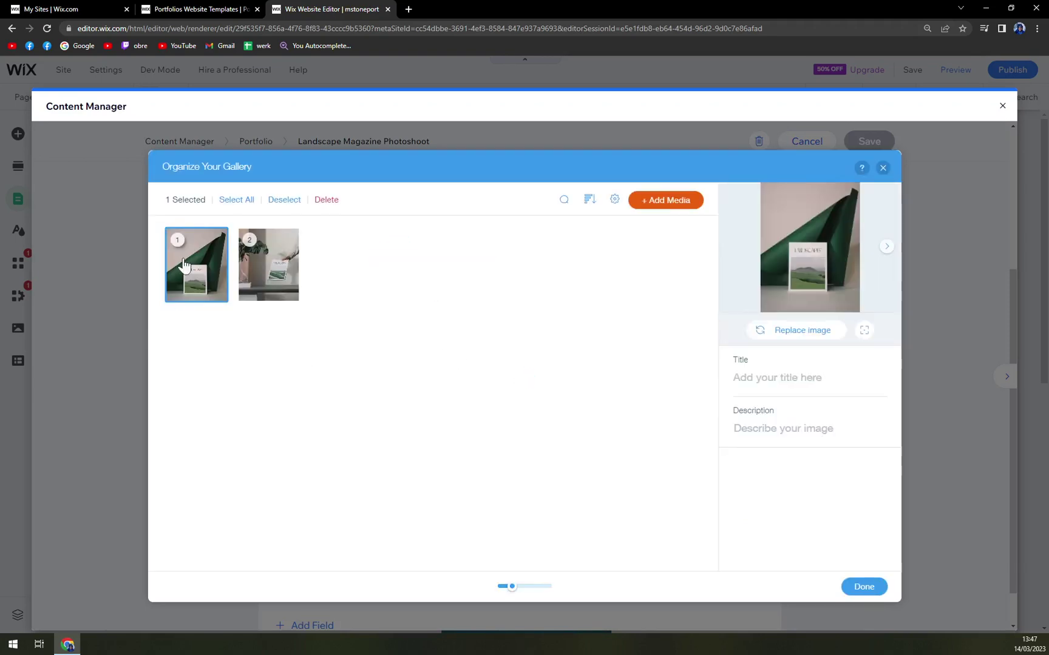
pyautogui.click(883, 168)
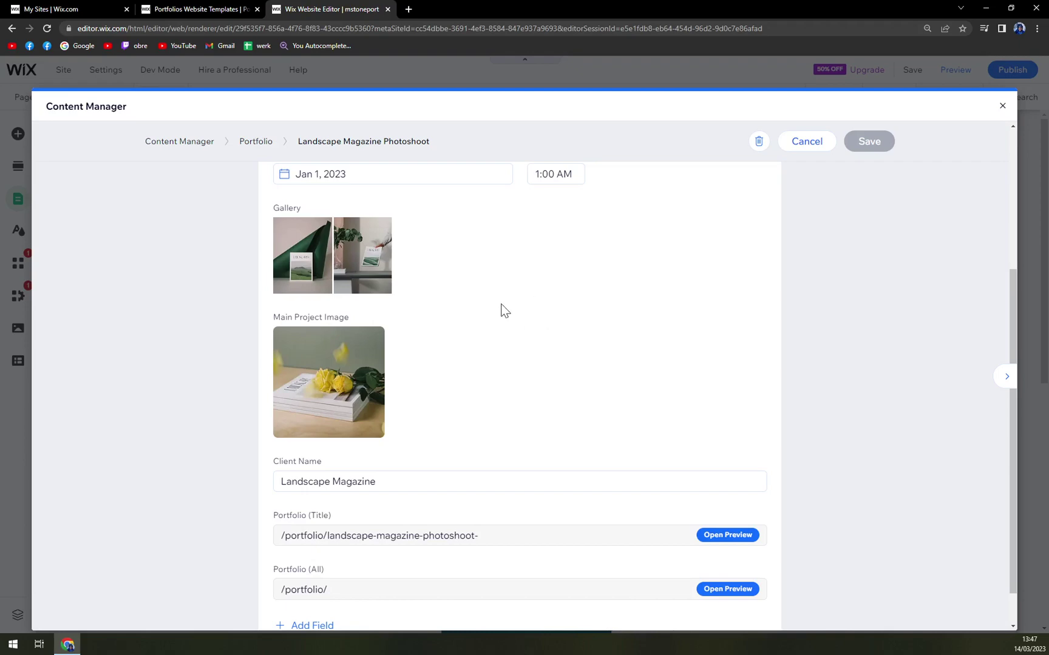
pyautogui.scroll(-1, 528, 306)
pyautogui.scroll(4, 528, 306)
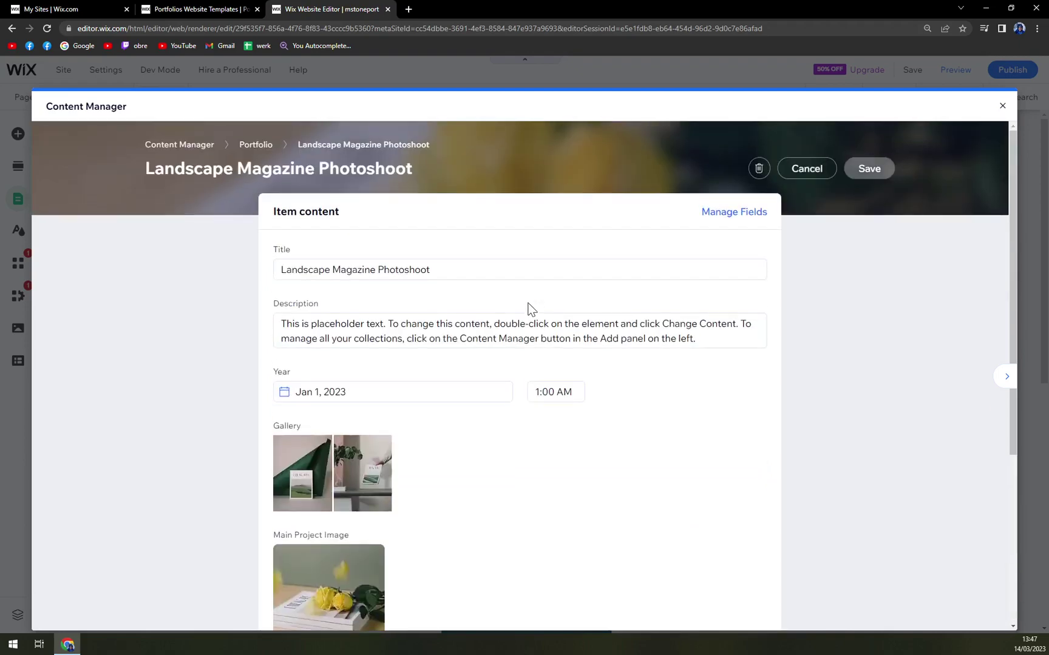
pyautogui.scroll(-4, 528, 307)
pyautogui.scroll(4, 831, 171)
# - Open Wild Spirit's gallery media manager and close it without changes
pyautogui.click(820, 169)
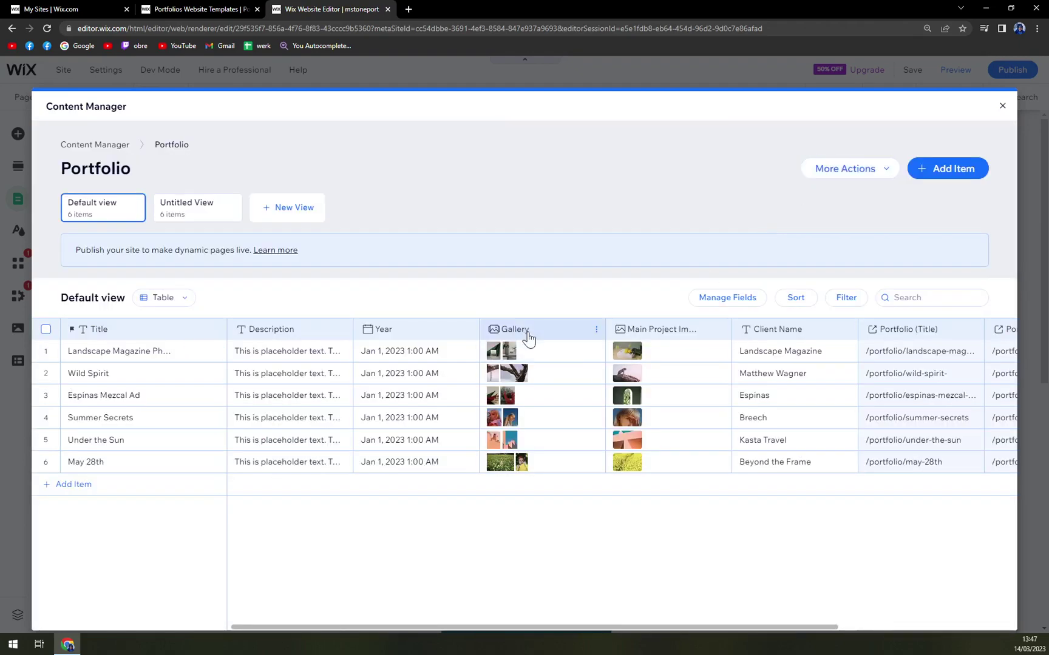
pyautogui.click(519, 371)
pyautogui.click(526, 377)
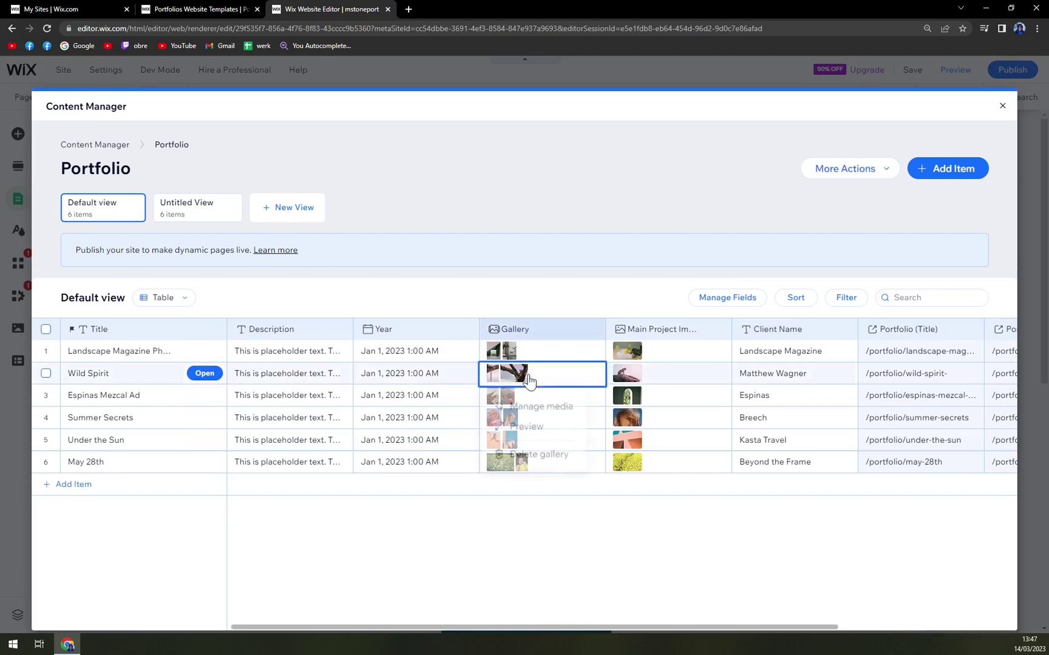
pyautogui.click(536, 405)
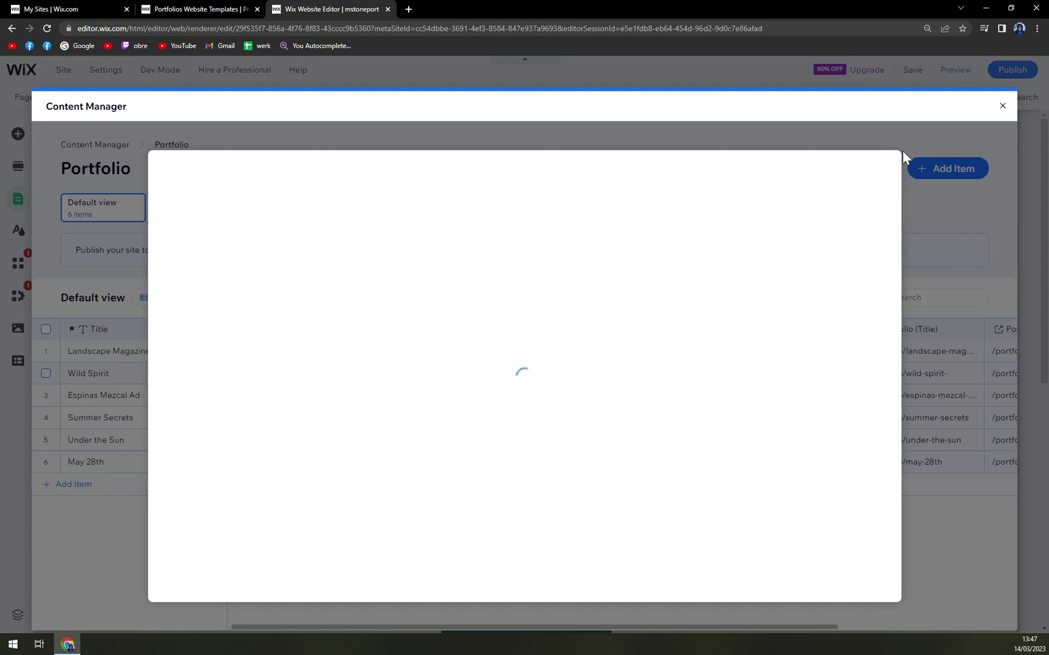
pyautogui.click(886, 161)
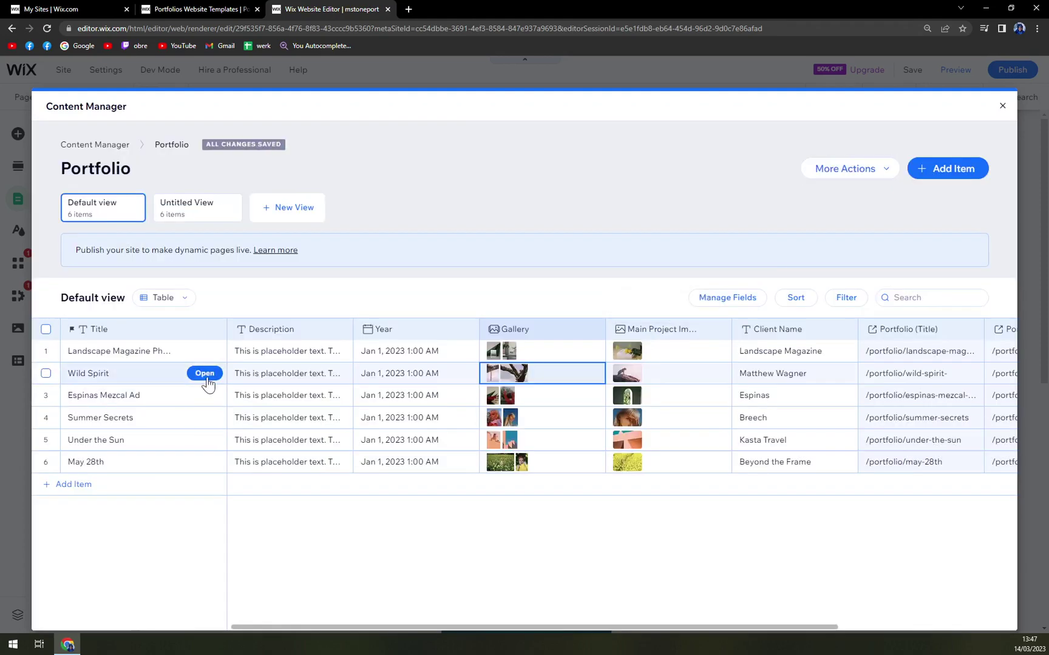
# - Delete the May 28th, Under the Sun and Summer Secrets items
pyautogui.click(46, 462)
pyautogui.click(45, 441)
pyautogui.click(46, 418)
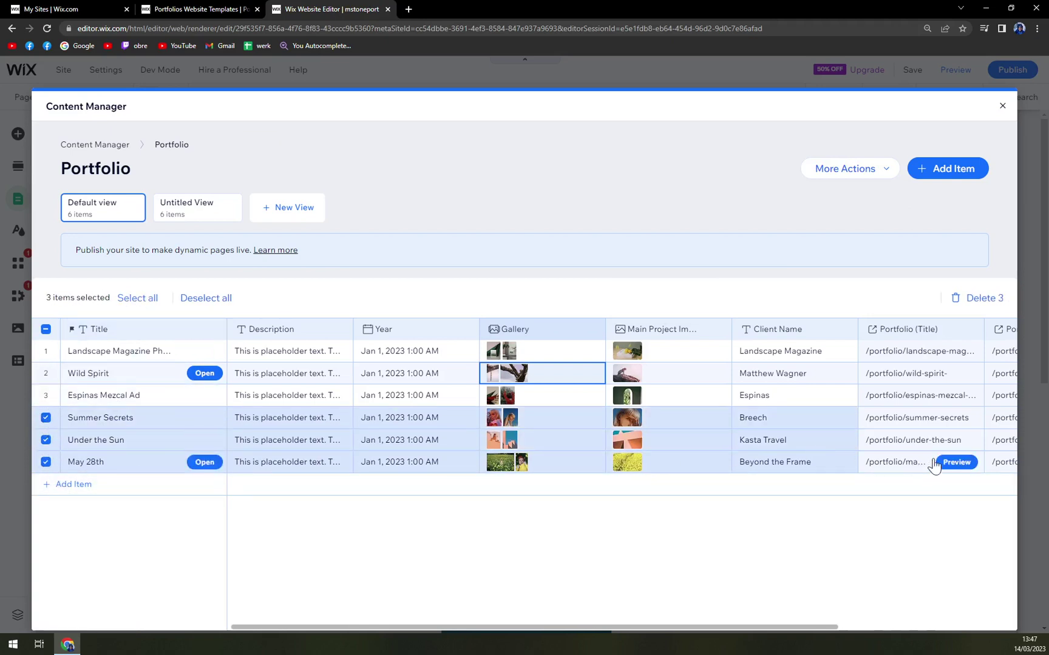
pyautogui.click(971, 304)
pyautogui.click(622, 416)
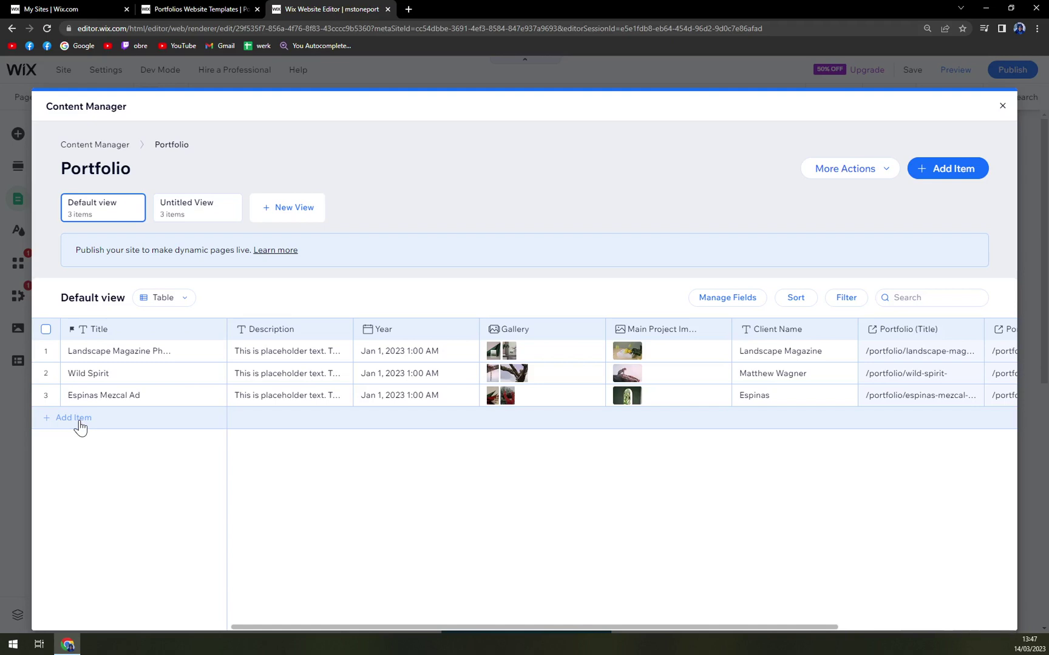
# - Add a new collection item titled 'Item 4' and open its full form
pyautogui.click(74, 417)
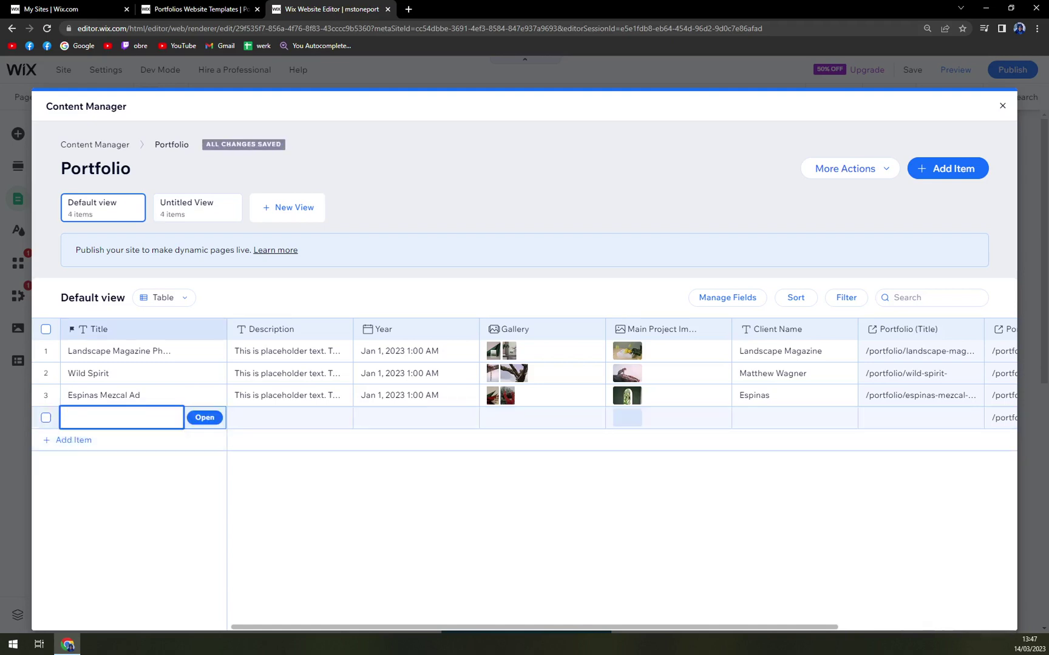
pyautogui.write('Item')
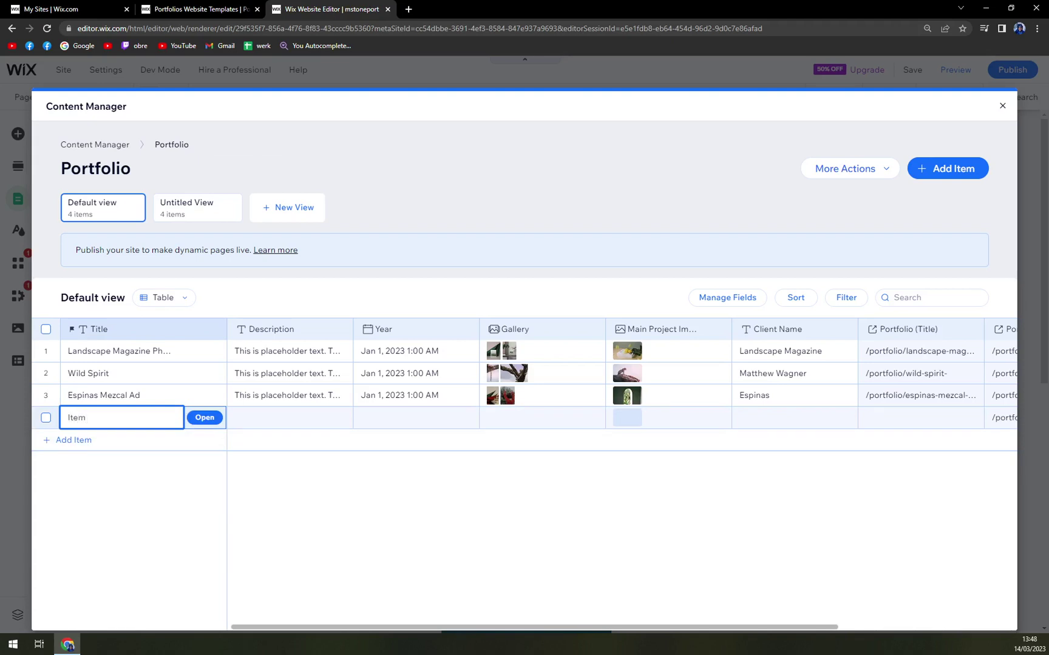
pyautogui.write(' 4')
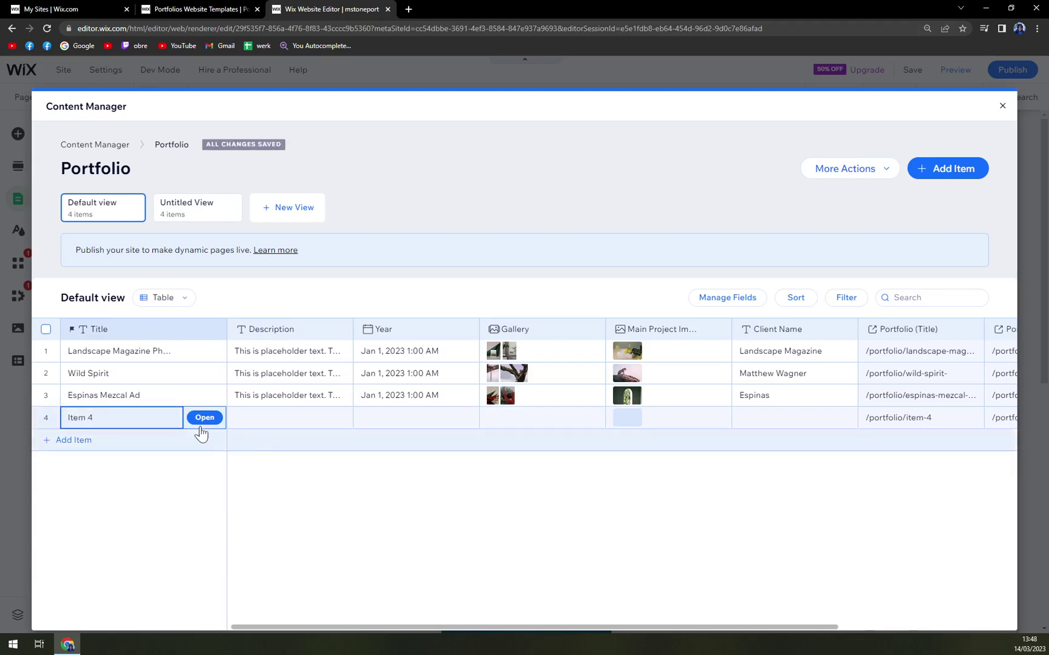
pyautogui.click(201, 419)
# - Explore adding an image to Item 4's gallery, then close everything without uploading
pyautogui.scroll(-2, 405, 369)
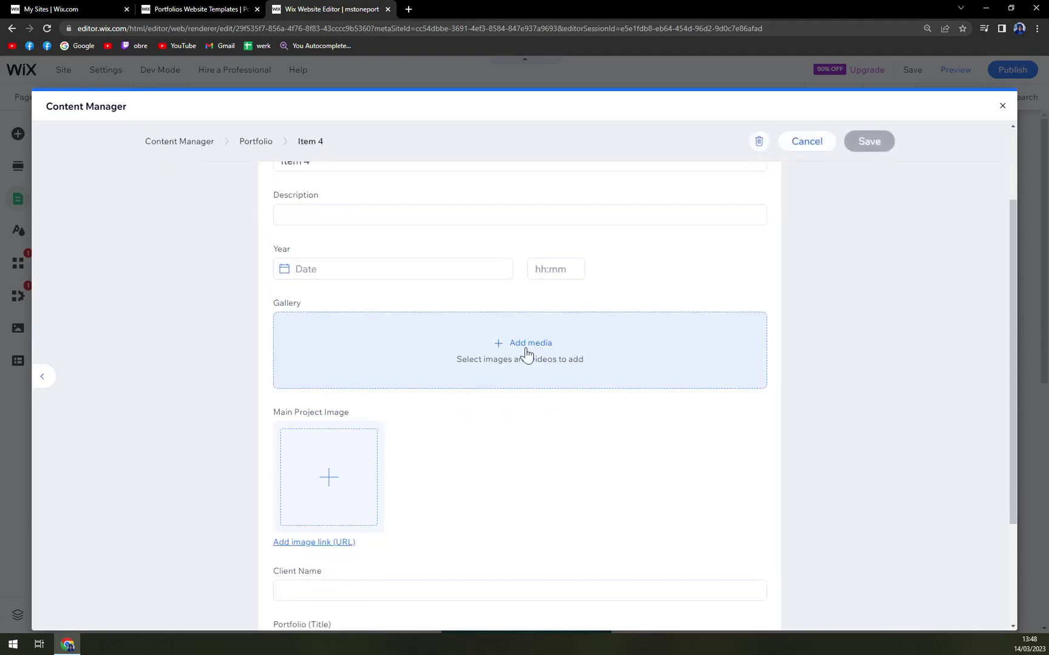
pyautogui.click(527, 357)
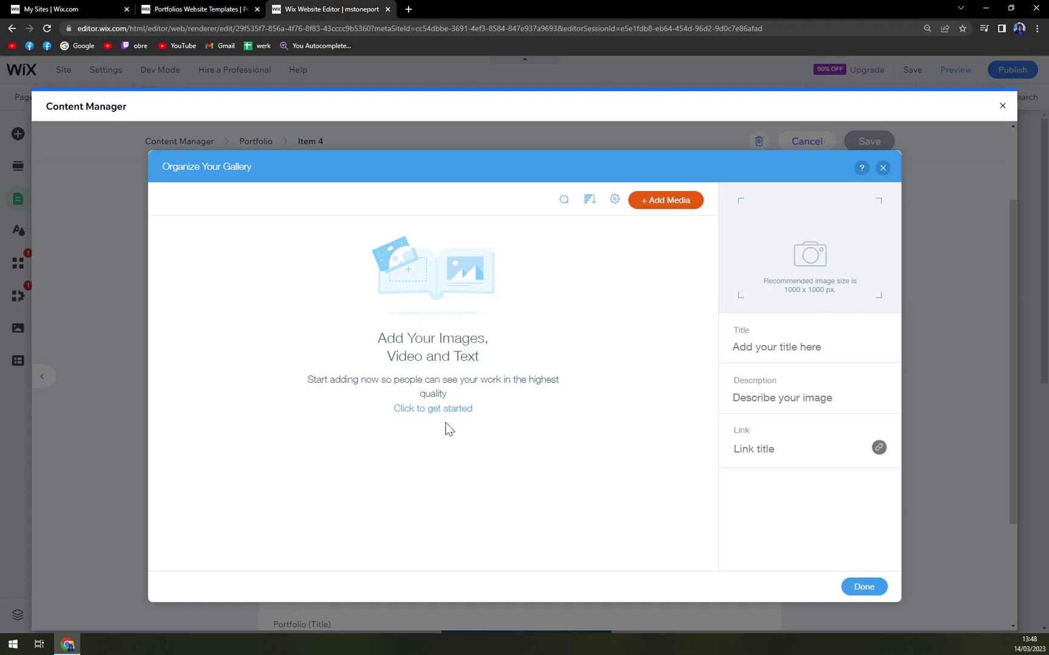
pyautogui.click(405, 410)
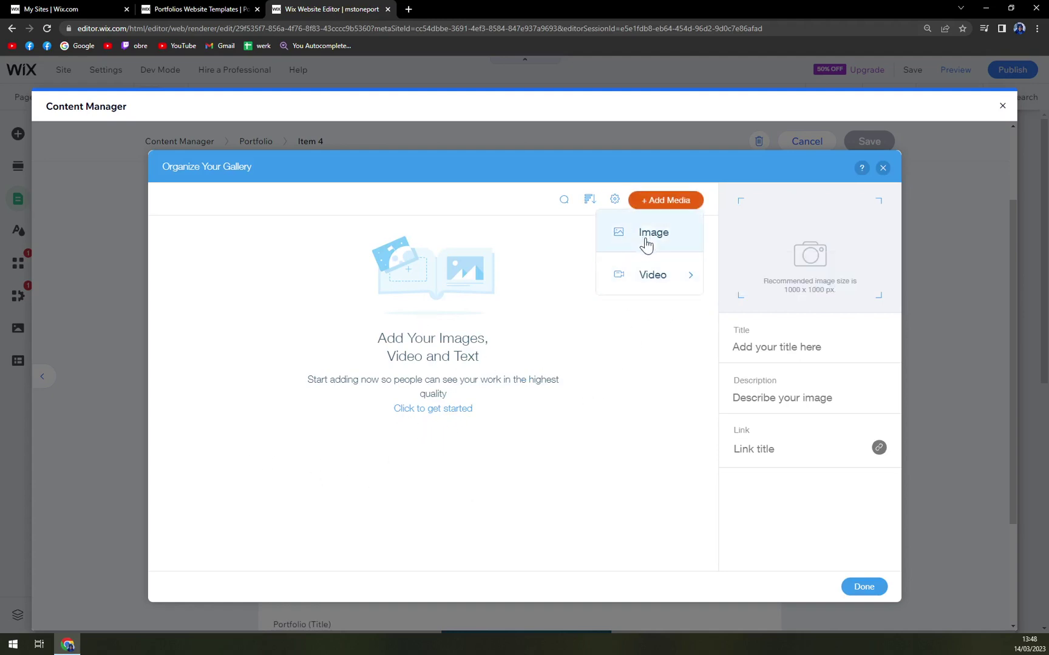
pyautogui.click(491, 287)
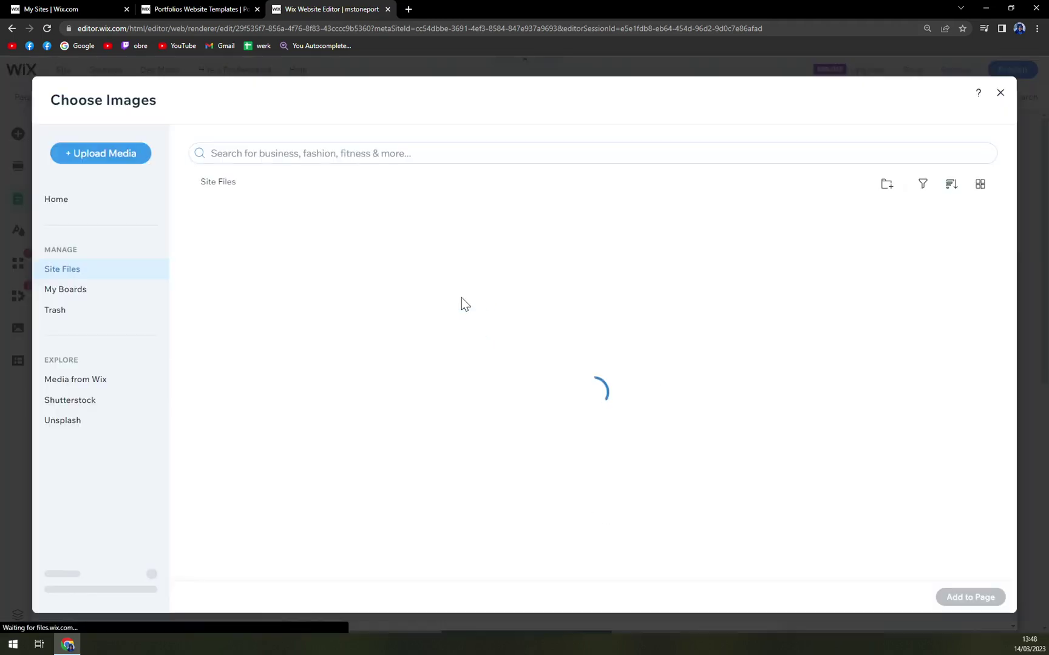
pyautogui.click(117, 156)
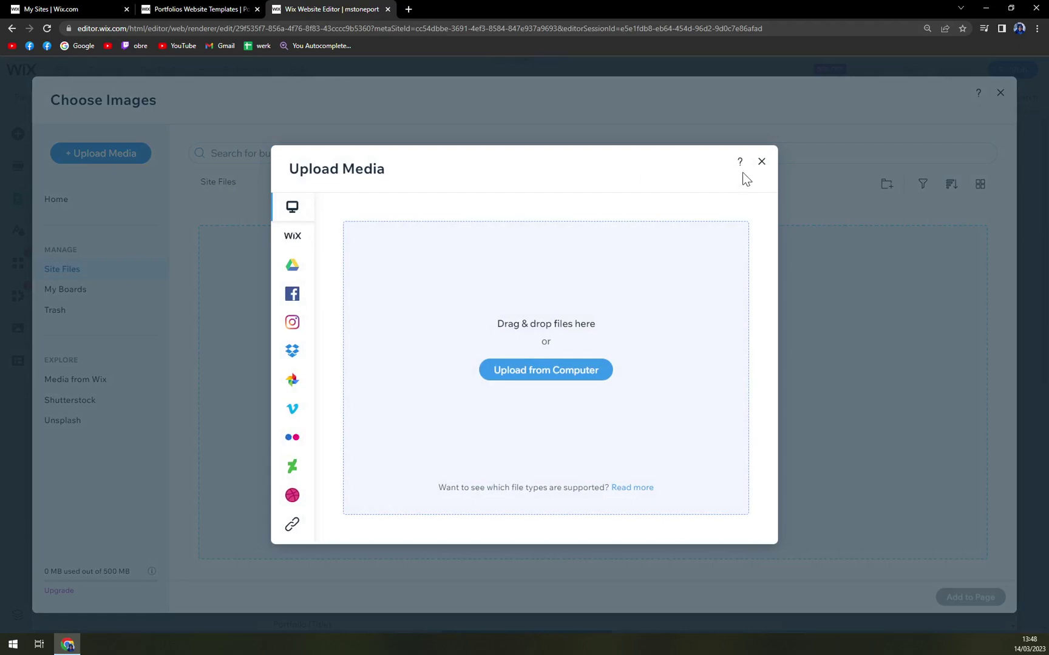
pyautogui.click(761, 163)
pyautogui.click(1000, 93)
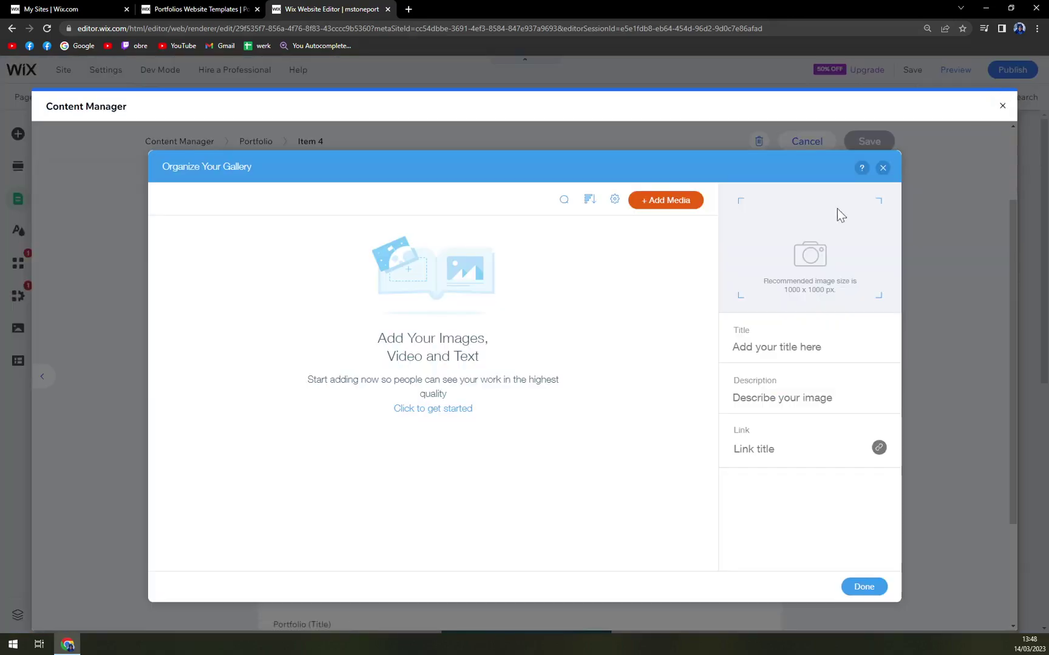
pyautogui.click(883, 167)
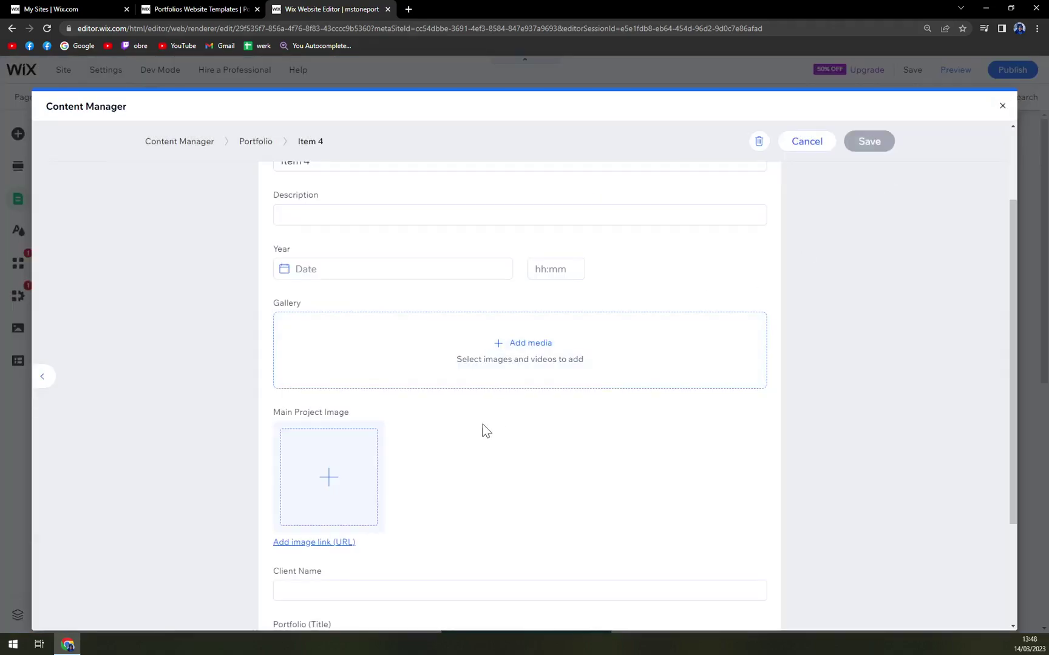
# - Leave the Item 4 form unsaved and discard another new-item form
pyautogui.click(807, 141)
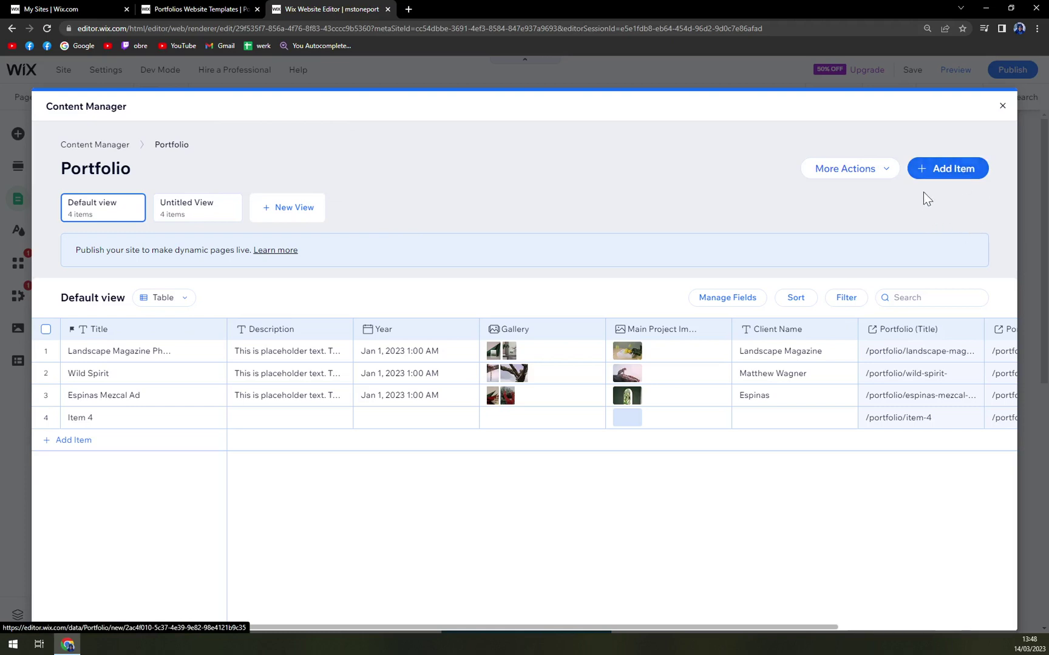
pyautogui.click(925, 173)
pyautogui.click(806, 169)
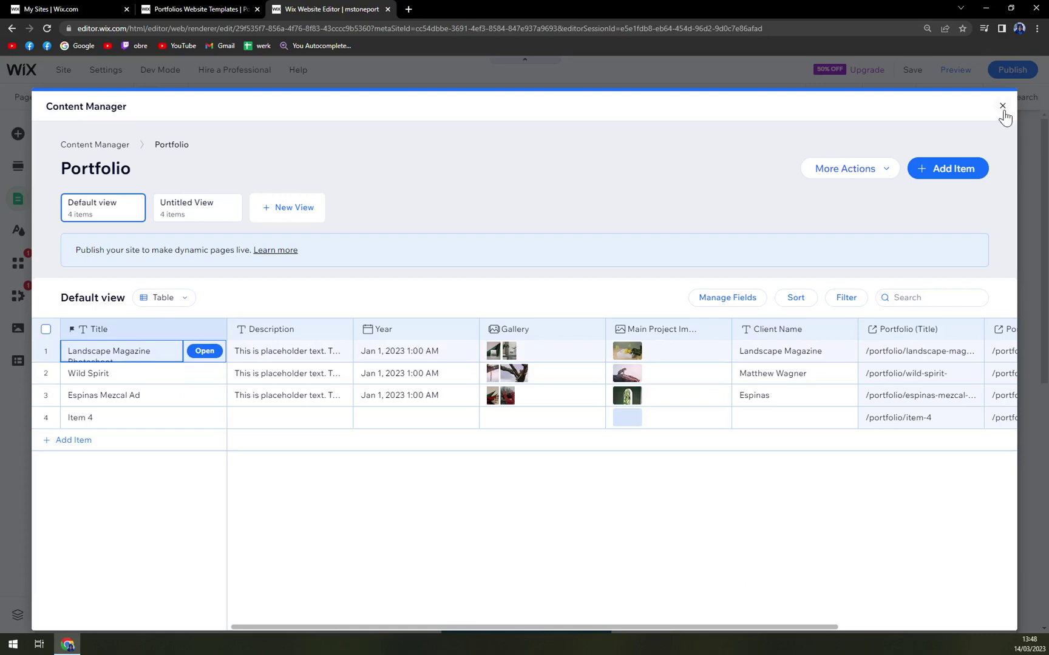
# - Close the Content Manager and display the Portfolio (All) dynamic page
pyautogui.click(1002, 106)
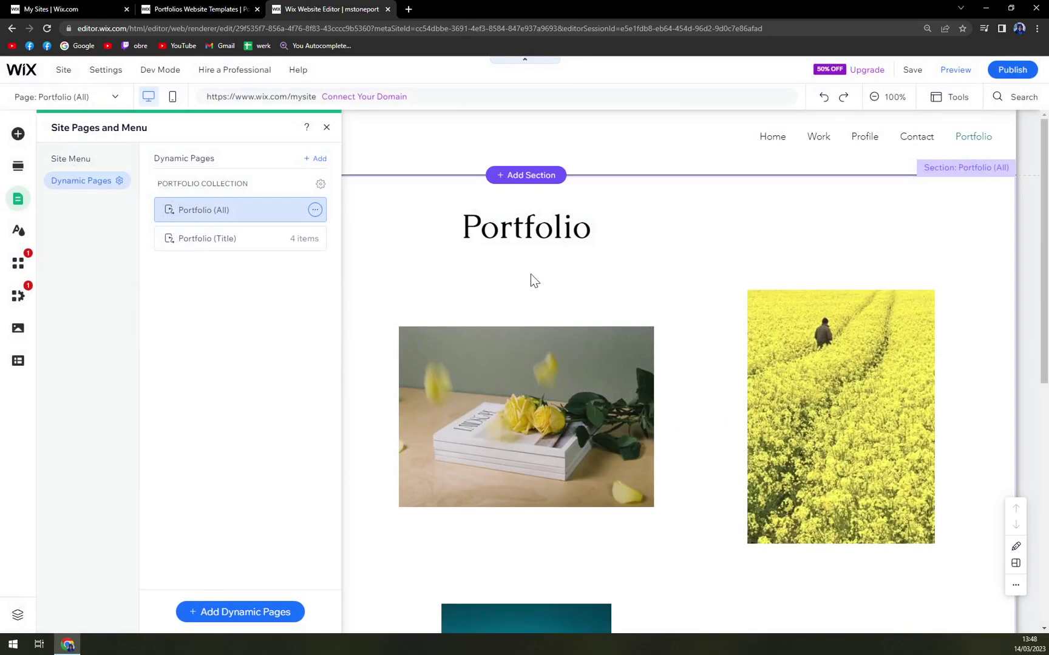
pyautogui.click(241, 209)
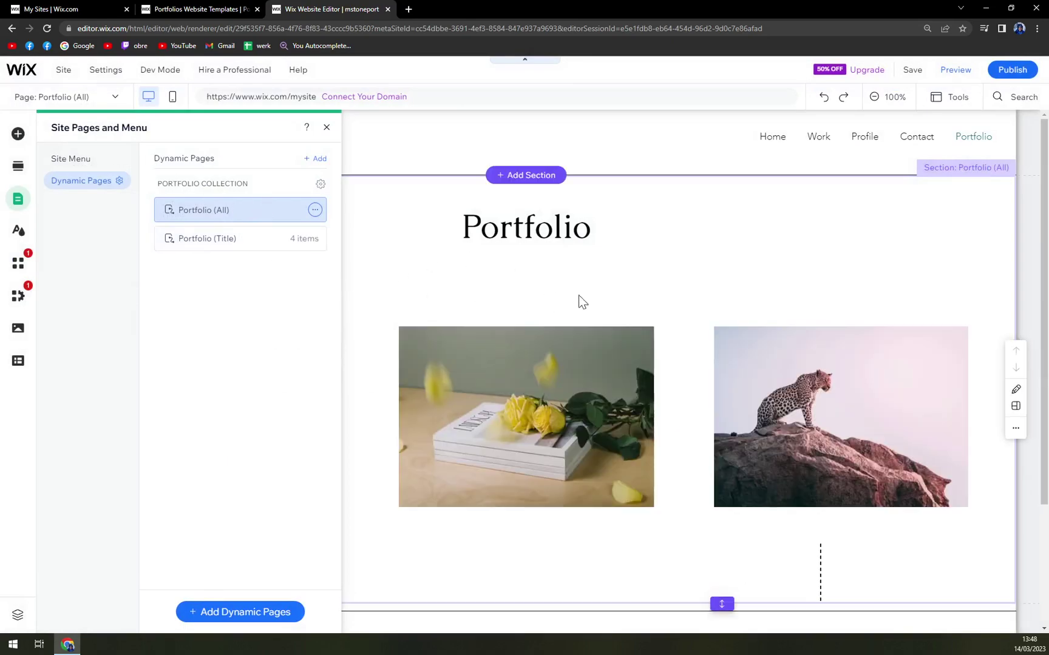
pyautogui.scroll(-3, 583, 303)
pyautogui.scroll(3, 613, 347)
# - Switch to the Portfolio (Title) item page and inspect its single-project layout
pyautogui.click(215, 246)
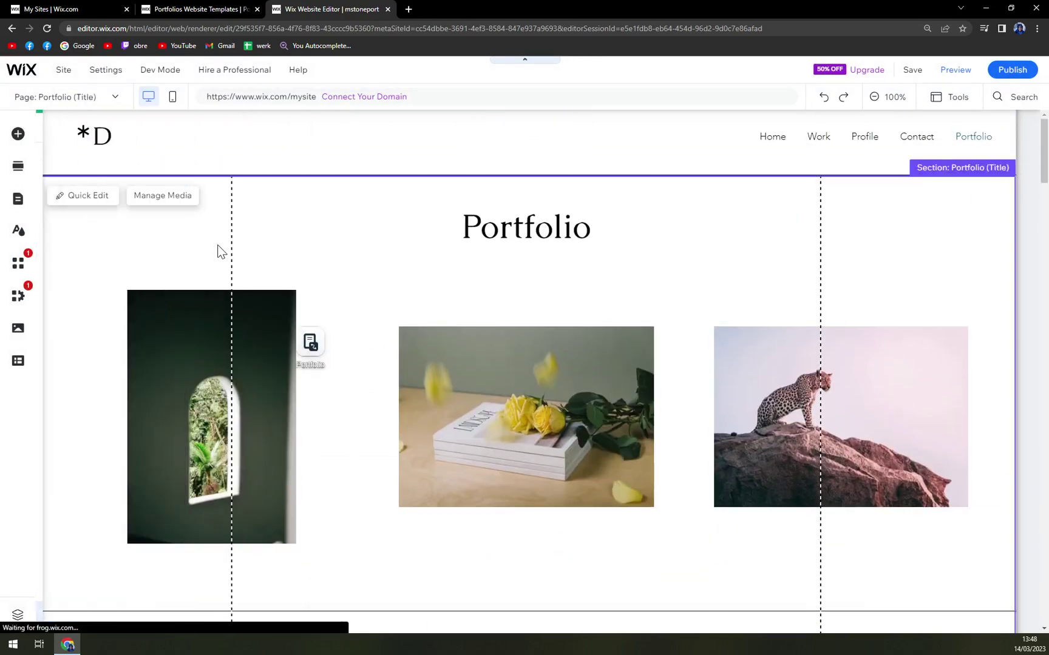
pyautogui.scroll(-5, 450, 387)
pyautogui.doubleClick(513, 359)
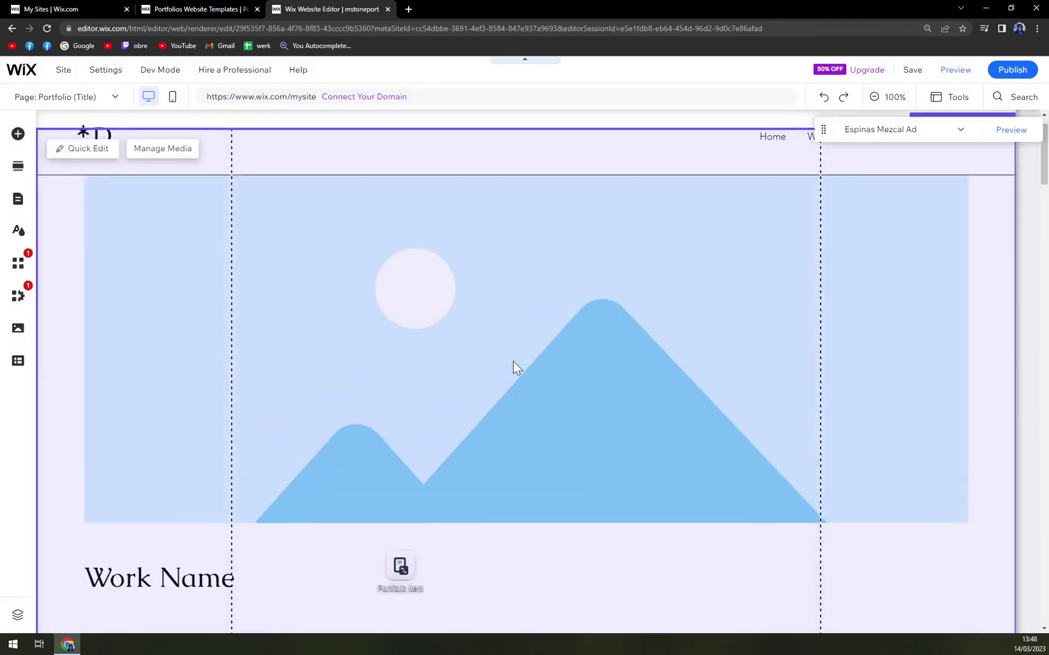
pyautogui.scroll(-4, 491, 366)
pyautogui.scroll(4, 377, 358)
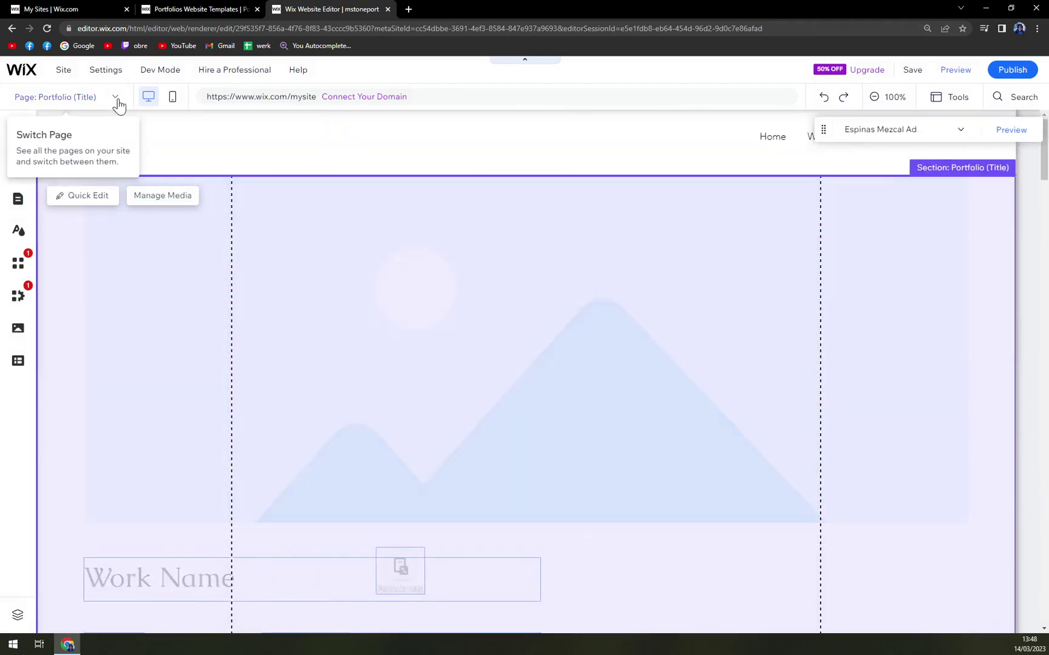
# - Return to Portfolio (All) via the Page dropdown and select its project gallery
pyautogui.click(116, 98)
pyautogui.click(66, 243)
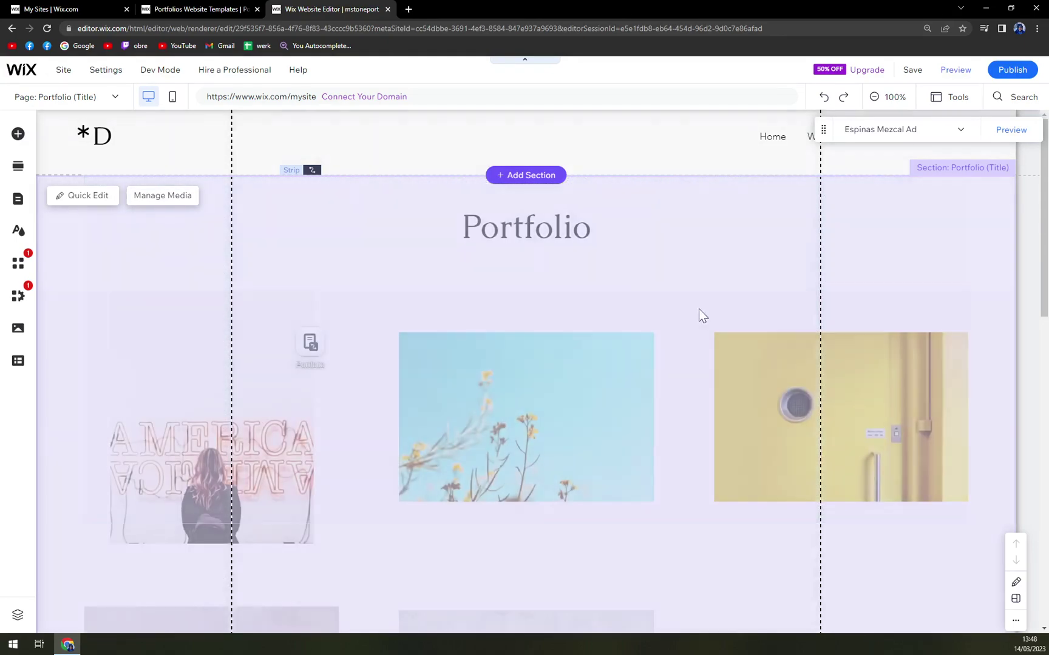
pyautogui.scroll(-3, 722, 340)
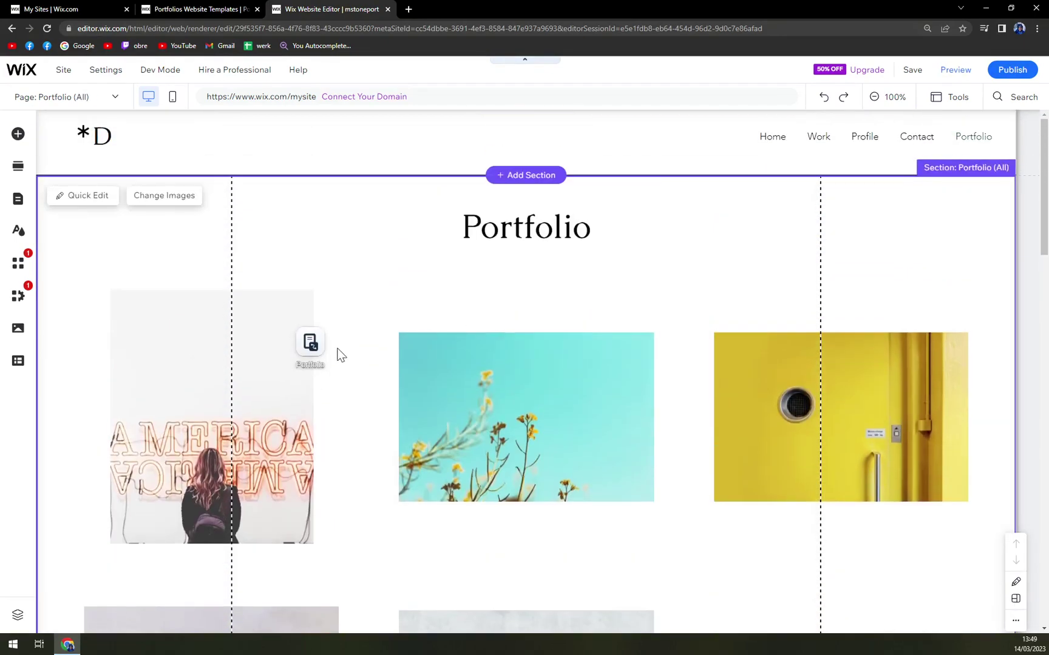
pyautogui.scroll(-3, 529, 364)
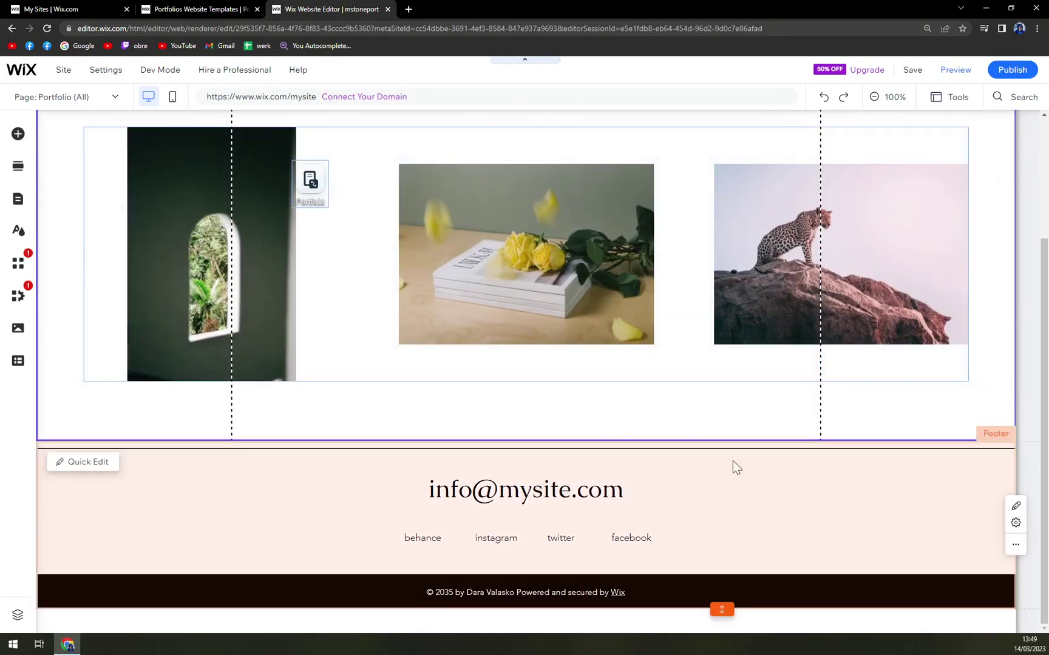
pyautogui.scroll(3, 789, 473)
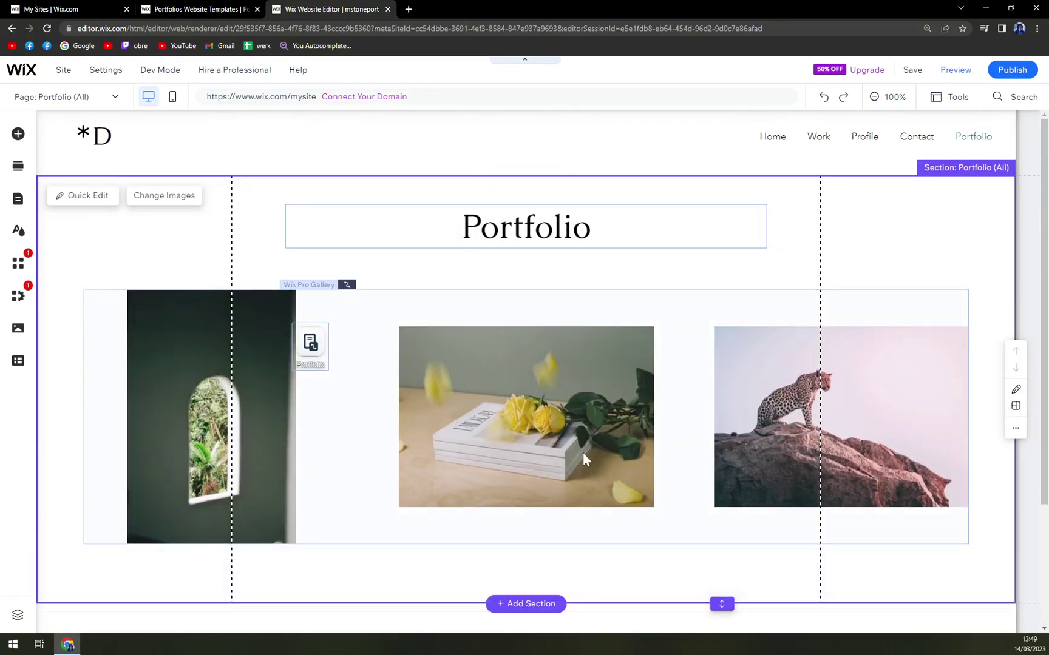
pyautogui.click(191, 402)
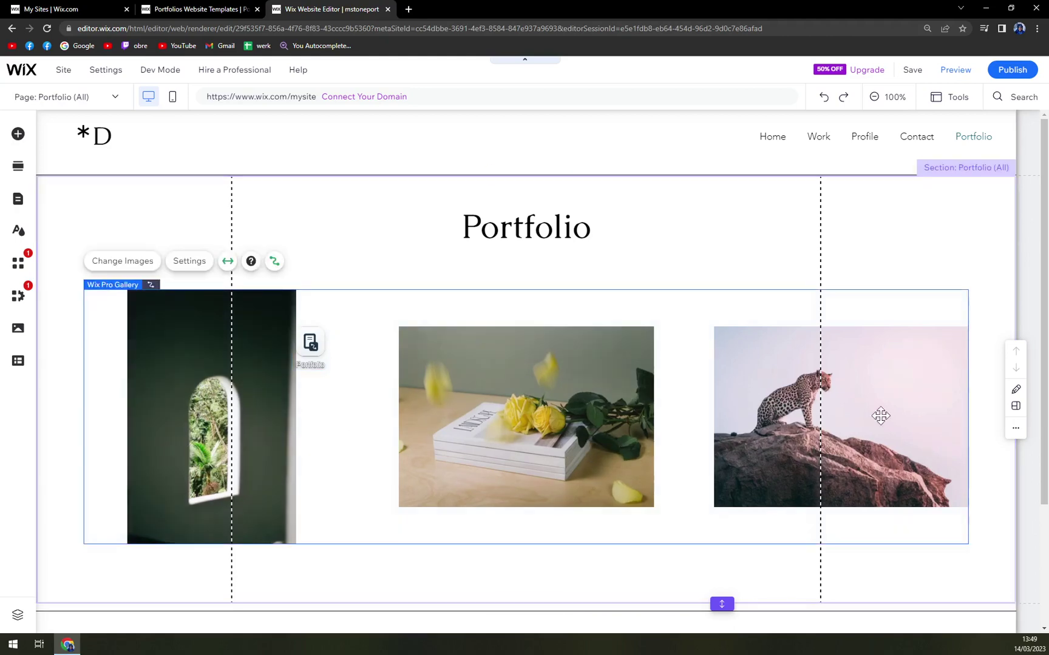
# - Open Manage Pages, glance at Site Menu, then show the Portfolio (All) and Portfolio (Title) dynamic pages
pyautogui.click(115, 99)
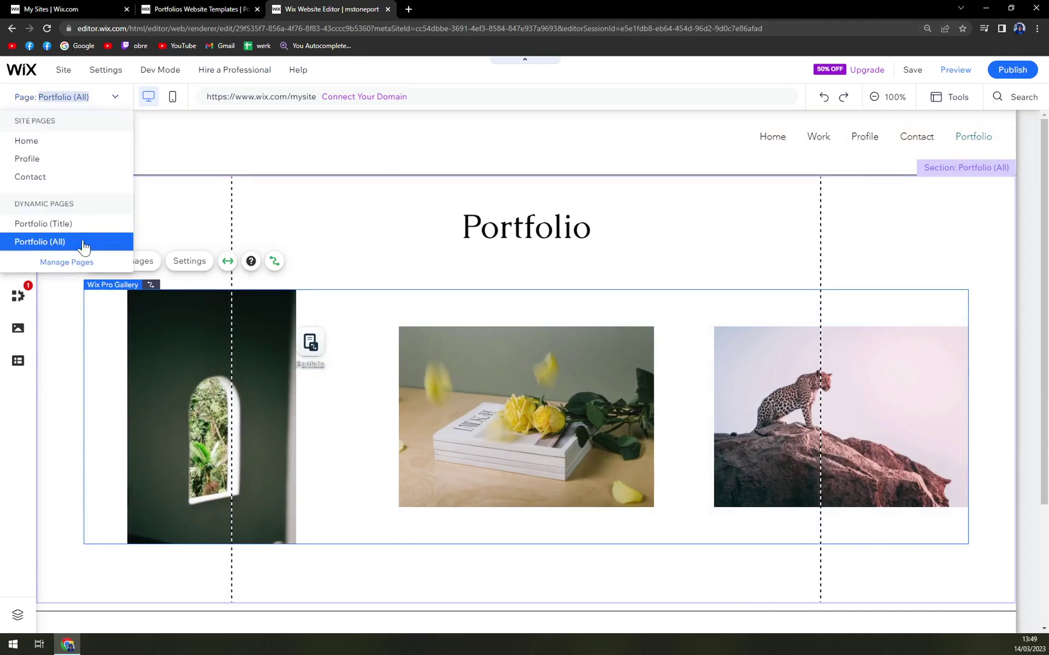
pyautogui.click(67, 263)
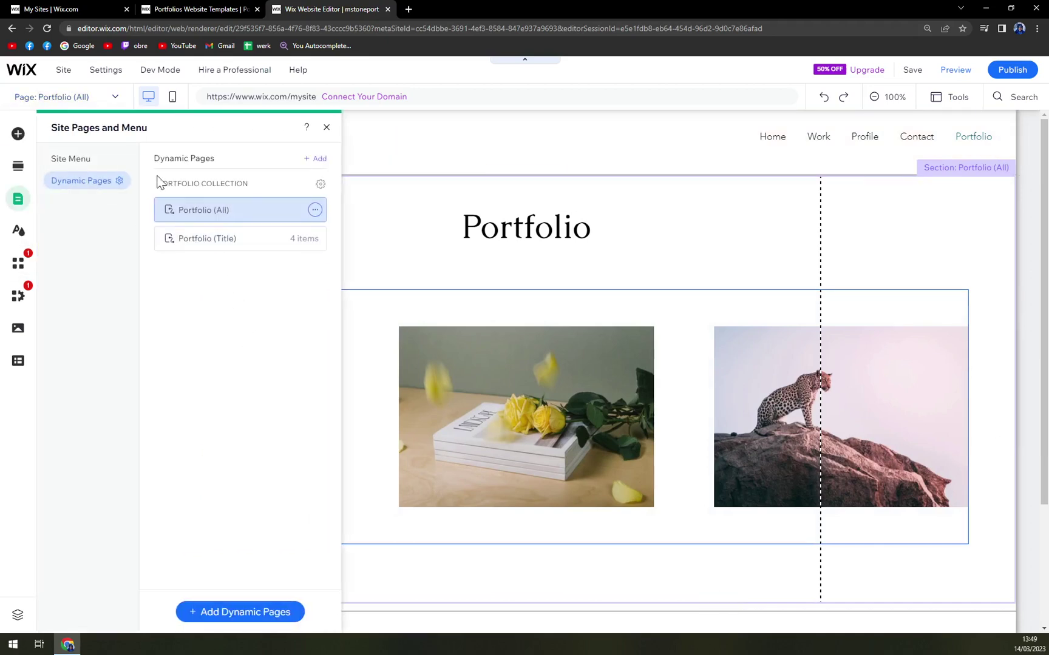
pyautogui.click(72, 160)
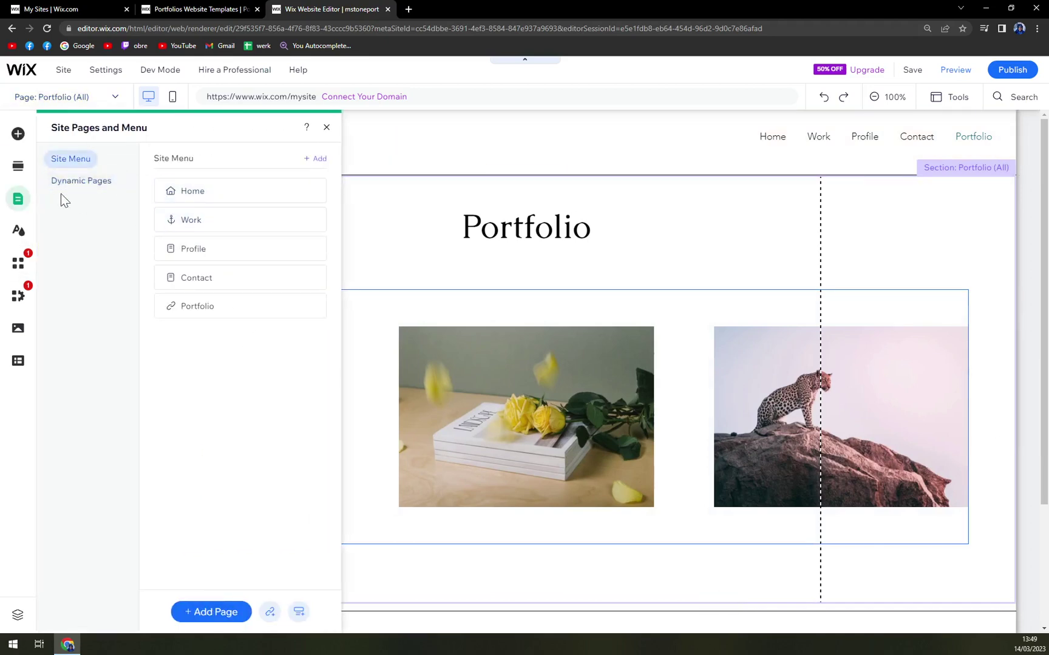
pyautogui.click(65, 182)
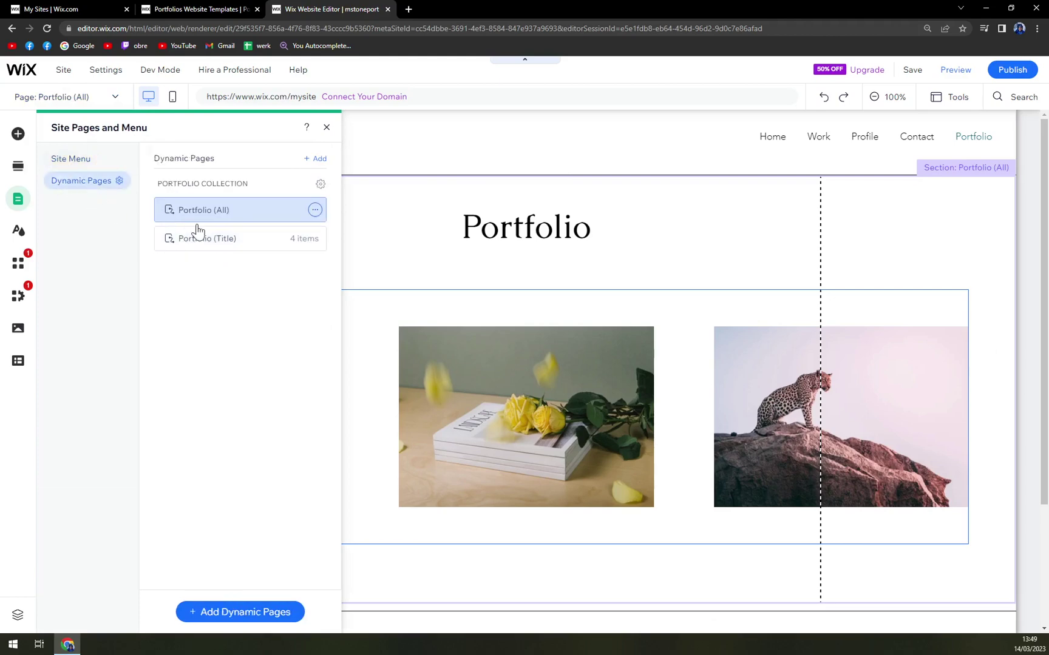